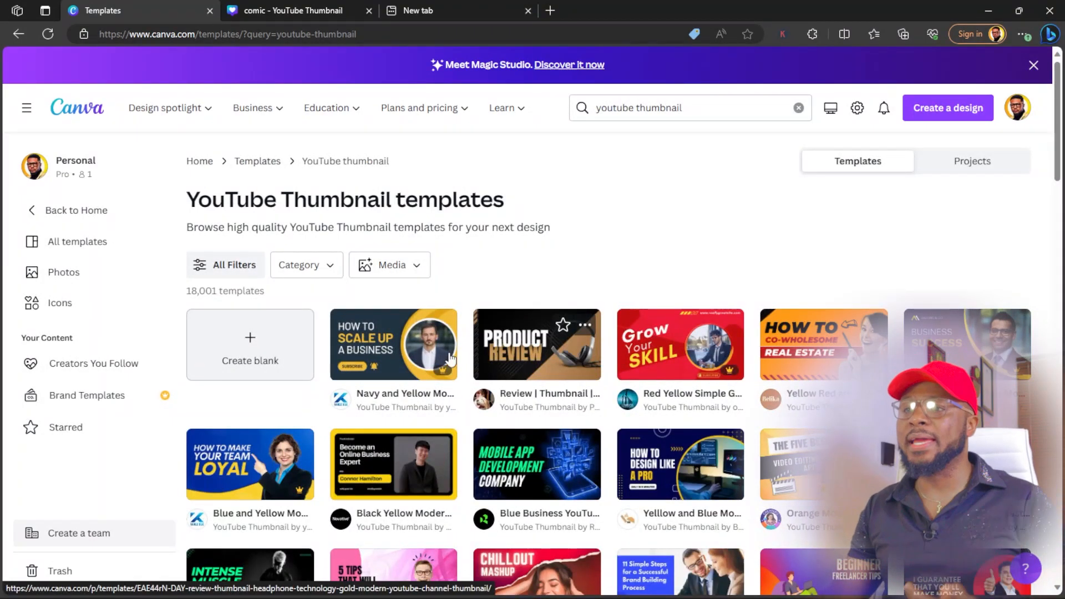
- Create a blank YouTube thumbnail and apply the Pastel Pink Minimalist Business Coach template to it
{"action": "left_click", "coordinate": [234, 345]}
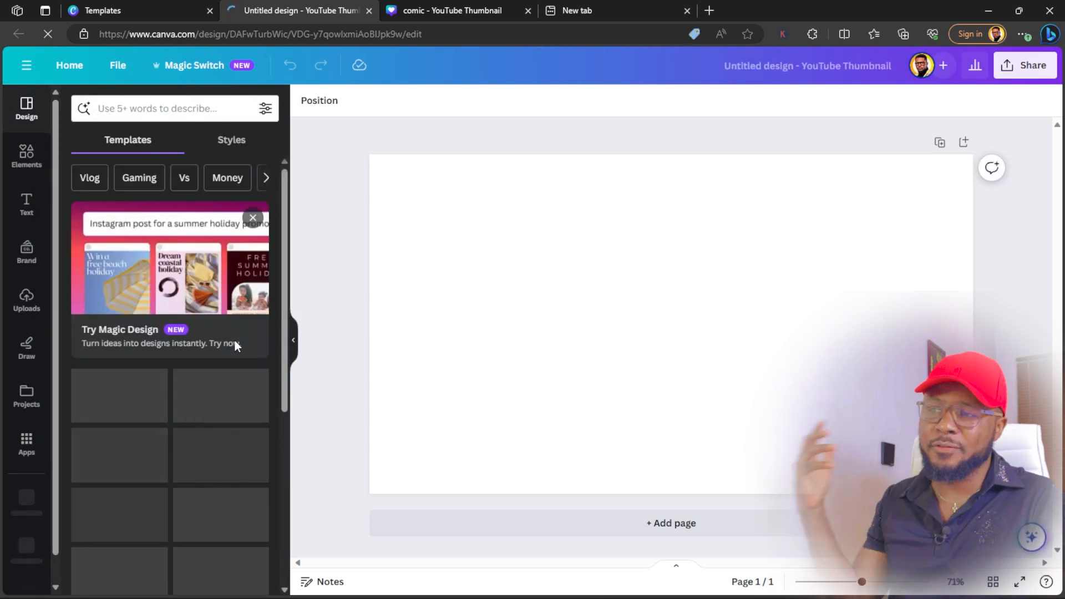
{"action": "scroll", "coordinate": [214, 334], "scroll_direction": "down", "scroll_amount": 5}
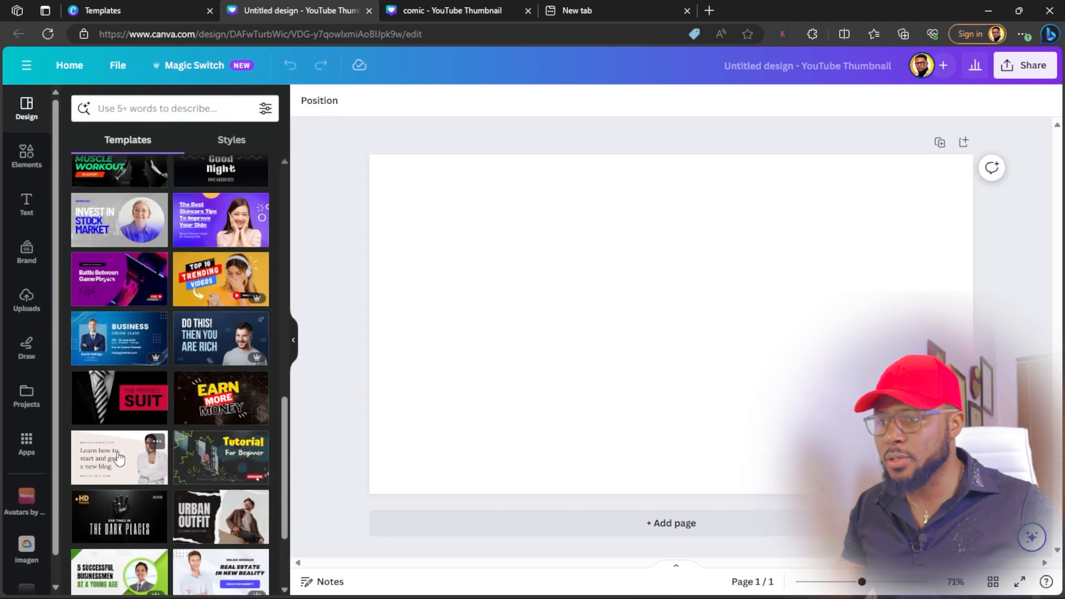
{"action": "left_click", "coordinate": [136, 456]}
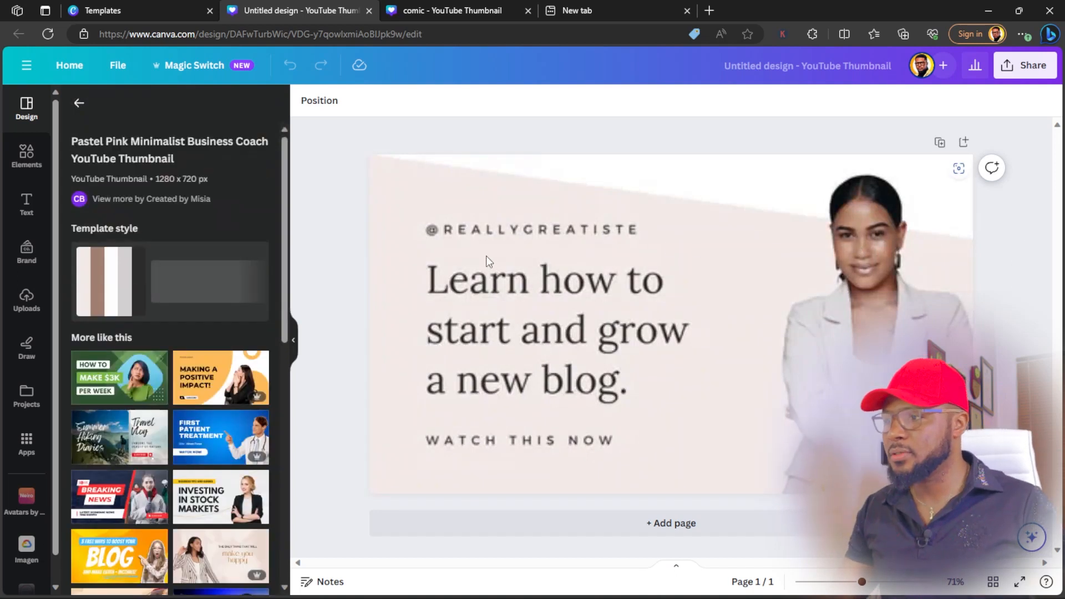
- Delete the handle text, the "Watch this now" text and the woman's photo from the template
{"action": "left_click", "coordinate": [490, 262]}
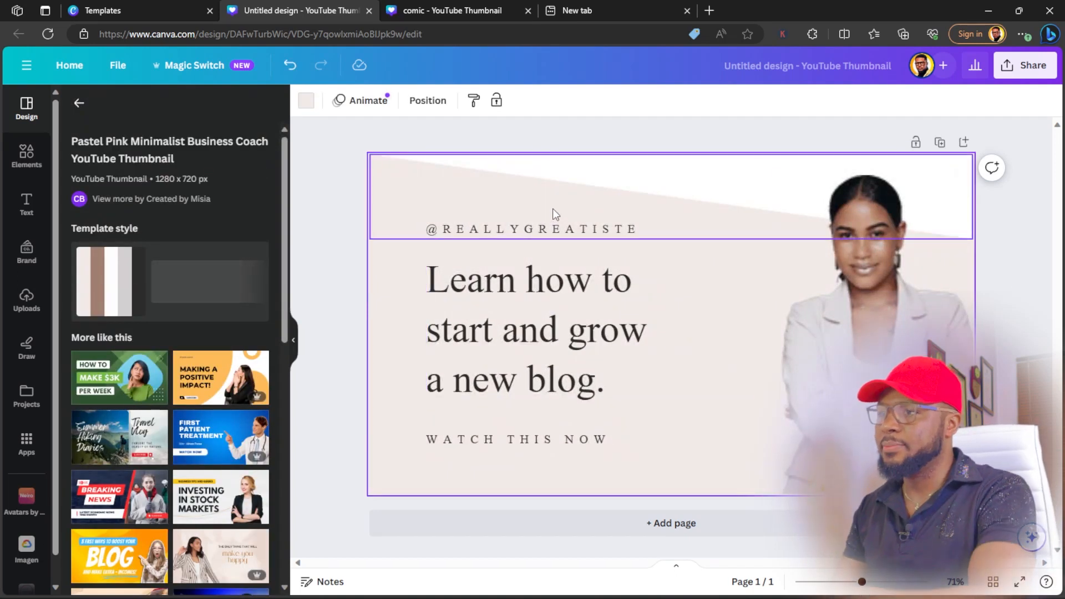
{"action": "left_click", "coordinate": [554, 227]}
{"action": "key", "text": "Delete"}
{"action": "left_click", "coordinate": [541, 438]}
{"action": "key", "text": "Delete"}
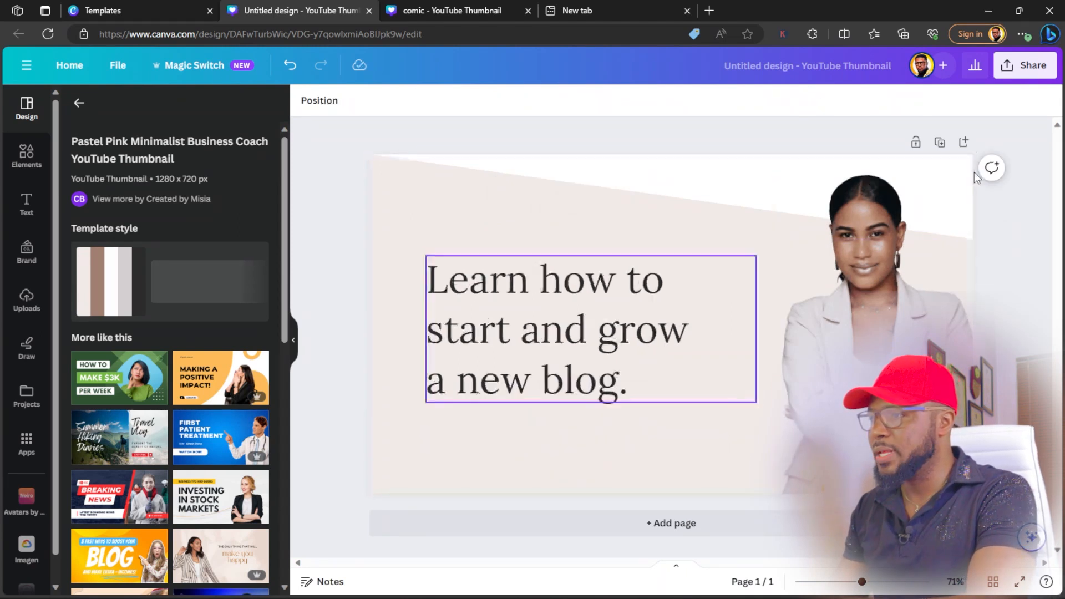
{"action": "left_click", "coordinate": [857, 303]}
{"action": "key", "text": "Delete"}
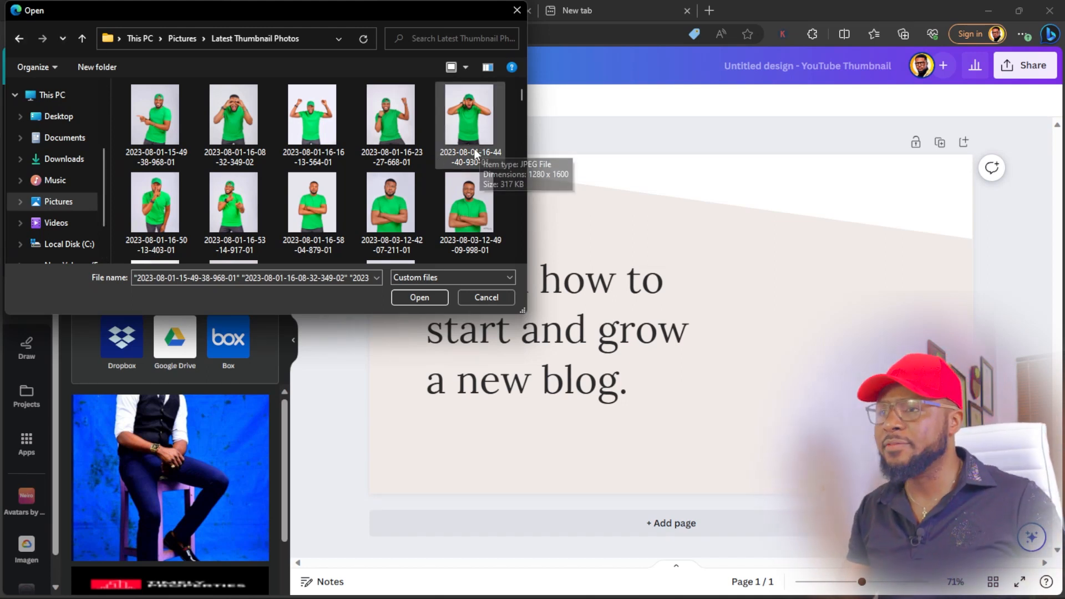
{"action": "left_click", "coordinate": [466, 125]}
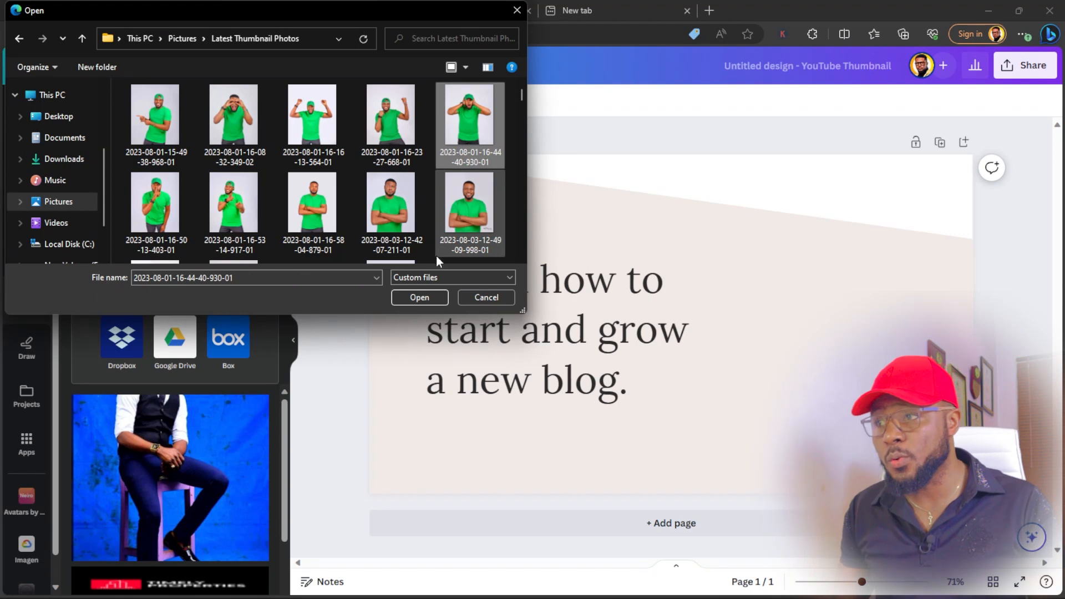
{"action": "left_click", "coordinate": [413, 299]}
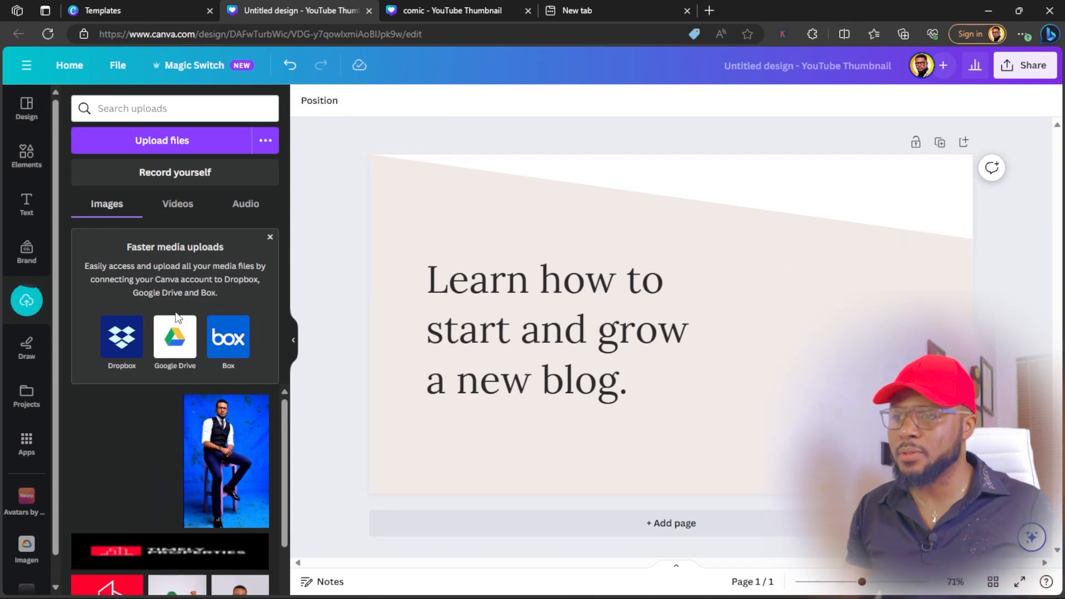
{"action": "left_click", "coordinate": [127, 456]}
{"action": "left_click_drag", "start_coordinate": [628, 317], "coordinate": [811, 274]}
{"action": "left_click_drag", "start_coordinate": [755, 402], "coordinate": [638, 548]}
{"action": "mouse_move", "coordinate": [824, 358]}
{"action": "left_mouse_down"}
{"action": "mouse_move", "coordinate": [842, 322]}
{"action": "mouse_move", "coordinate": [839, 354]}
{"action": "left_mouse_up"}
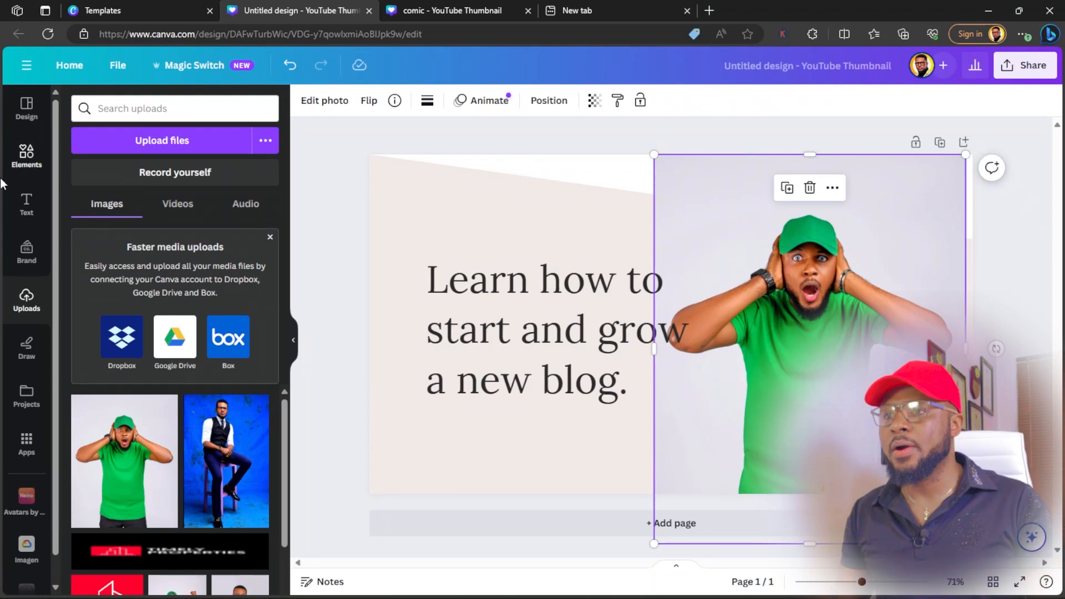
- Search the elements library for "background" and browse the photo results
{"action": "left_click", "coordinate": [15, 166]}
{"action": "left_click", "coordinate": [100, 106]}
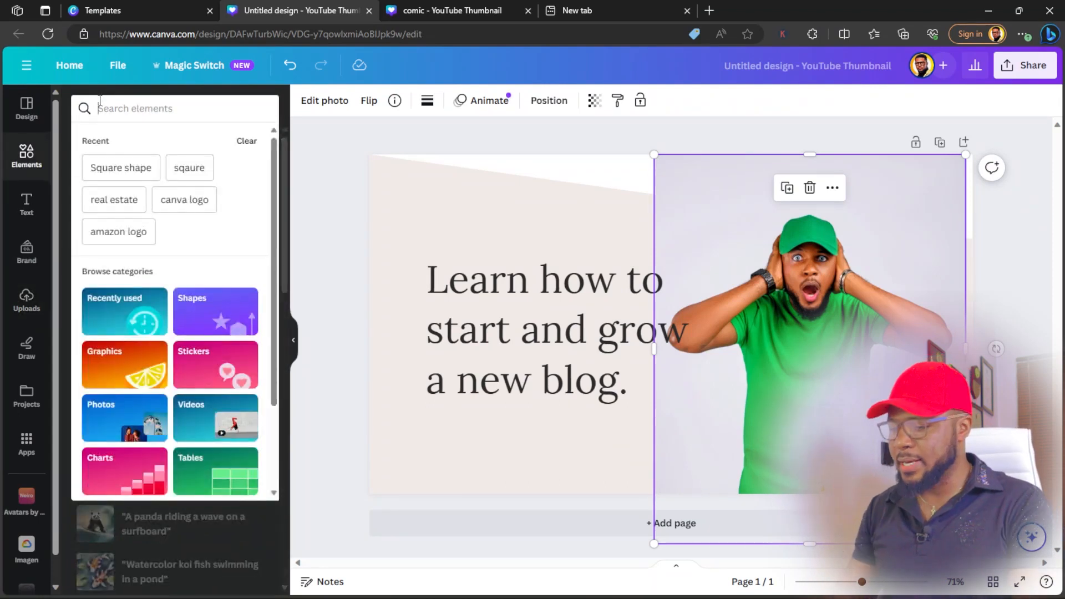
{"action": "type", "text": "backg"}
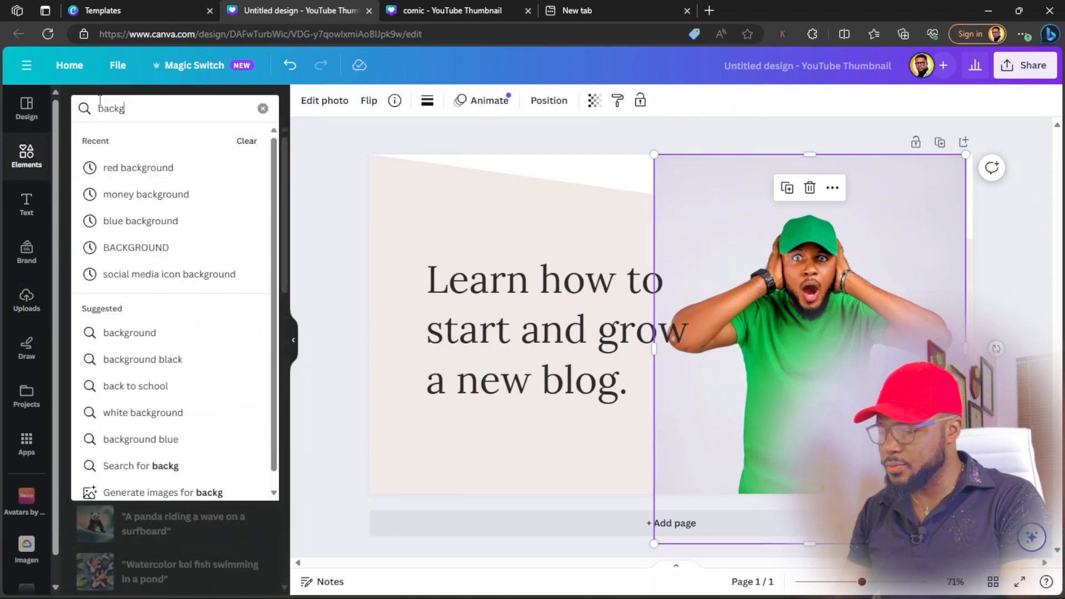
{"action": "type", "text": "round"}
{"action": "key", "text": "Return"}
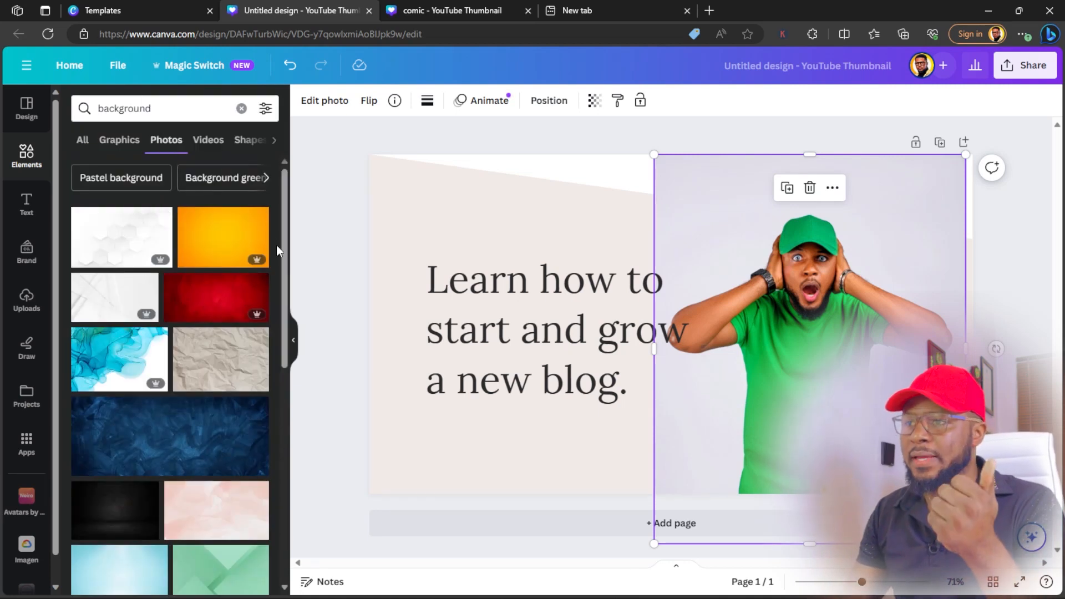
{"action": "scroll", "coordinate": [275, 400], "scroll_direction": "down", "scroll_amount": 10}
{"action": "scroll", "coordinate": [260, 500], "scroll_direction": "up", "scroll_amount": 5}
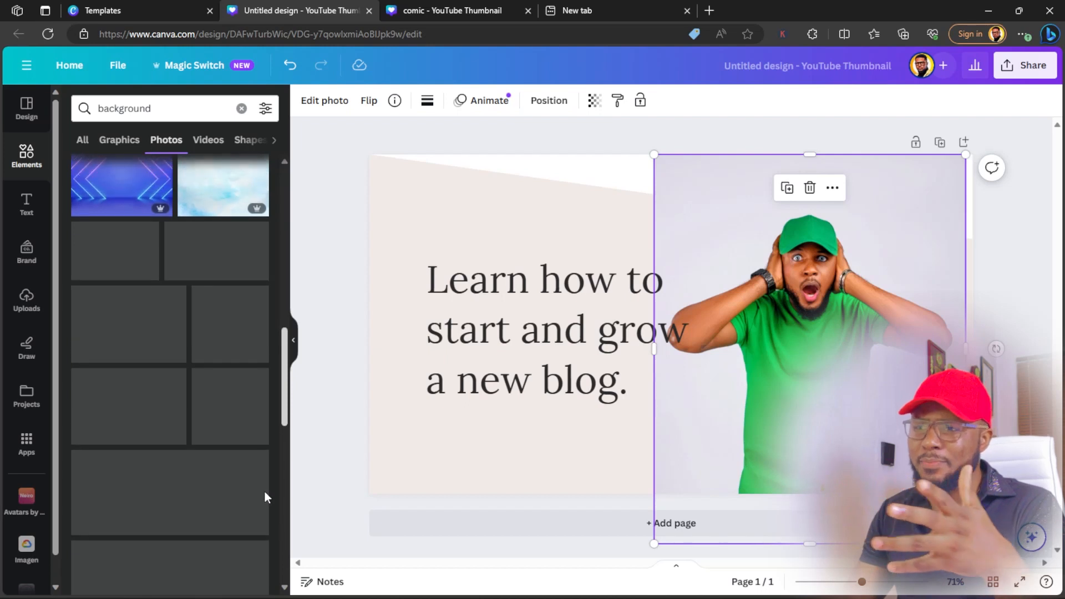
{"action": "scroll", "coordinate": [269, 349], "scroll_direction": "up", "scroll_amount": 2}
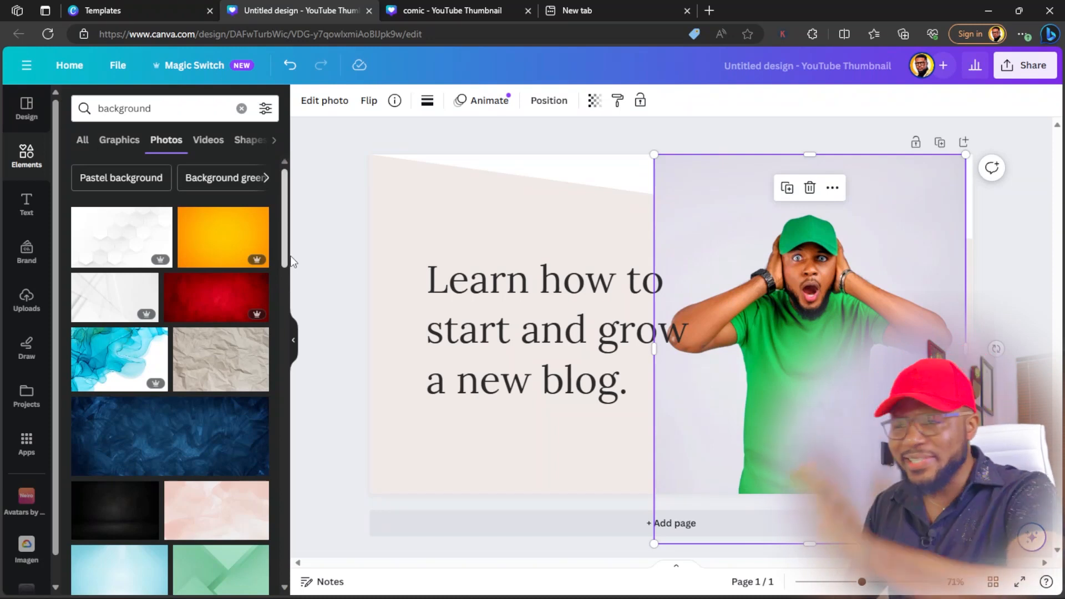
- Look at the open comic YouTube thumbnail design, and return to the untitled design
{"action": "left_click", "coordinate": [476, 12]}
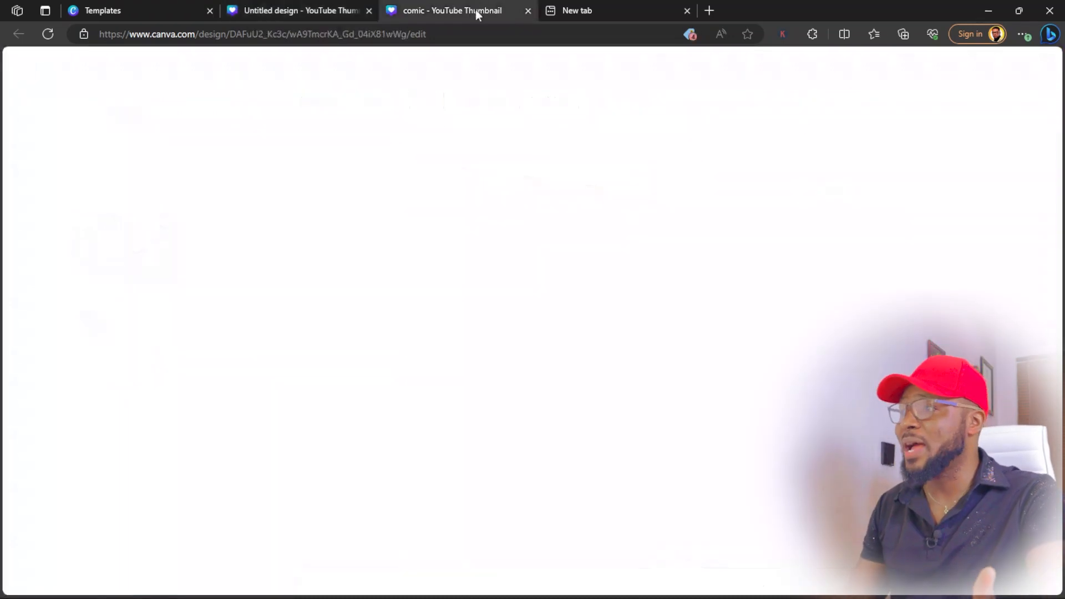
{"action": "mouse_move", "coordinate": [1056, 211]}
{"action": "left_mouse_down"}
{"action": "mouse_move", "coordinate": [1056, 299]}
{"action": "mouse_move", "coordinate": [1056, 199]}
{"action": "left_mouse_up"}
{"action": "left_click", "coordinate": [333, 9]}
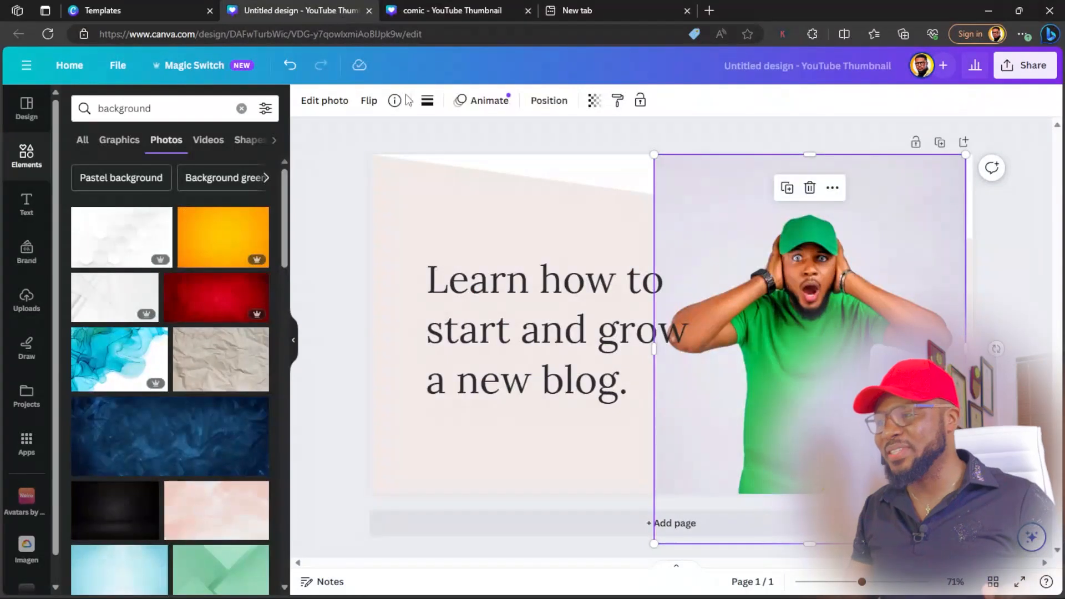
- Add the orange-to-purple gradient photo from the background results and make it the page background
{"action": "scroll", "coordinate": [270, 315], "scroll_direction": "down", "scroll_amount": 5}
{"action": "left_click_drag", "start_coordinate": [269, 311], "coordinate": [245, 411]}
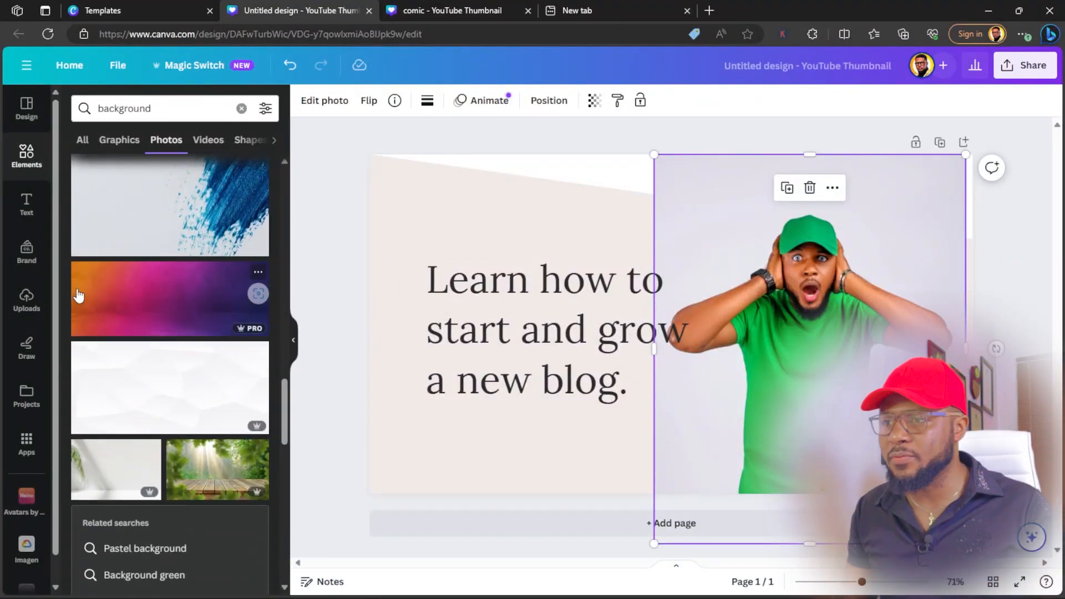
{"action": "left_click", "coordinate": [145, 304]}
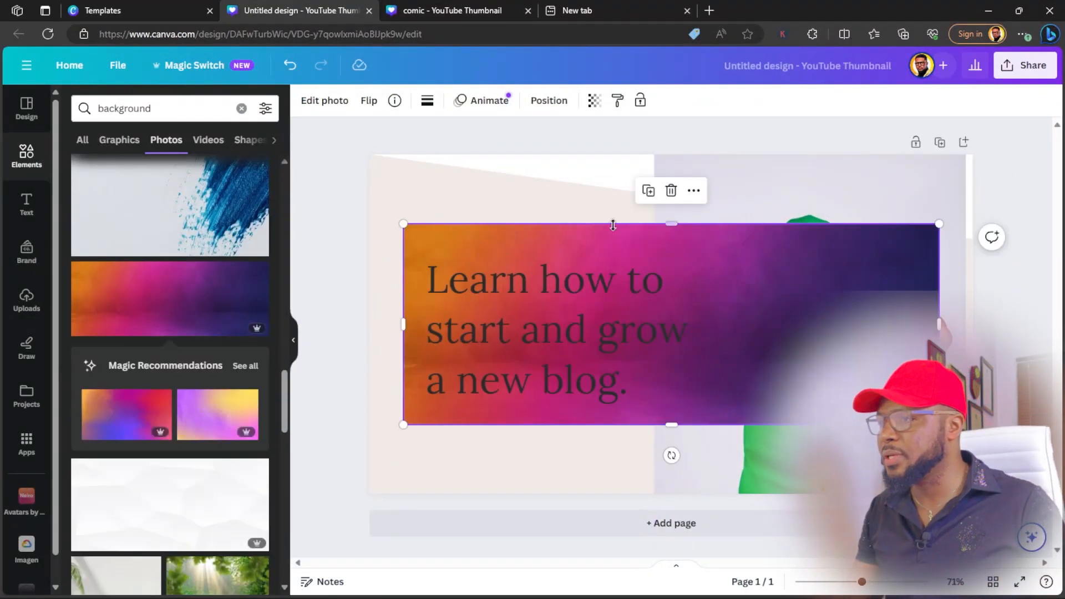
{"action": "right_click", "coordinate": [750, 256]}
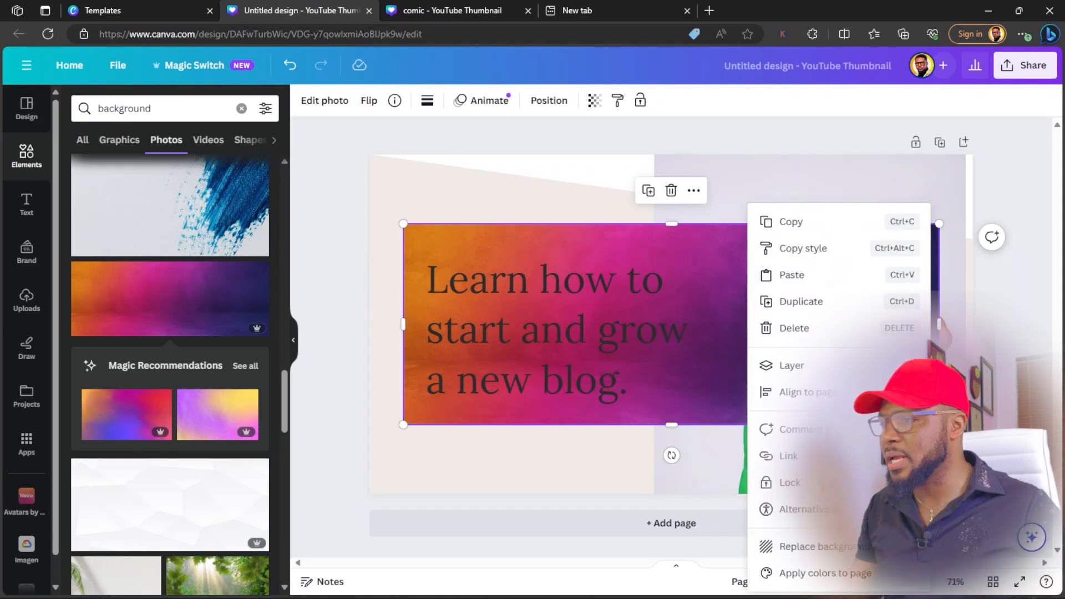
{"action": "right_click", "coordinate": [706, 248]}
{"action": "left_click", "coordinate": [760, 548]}
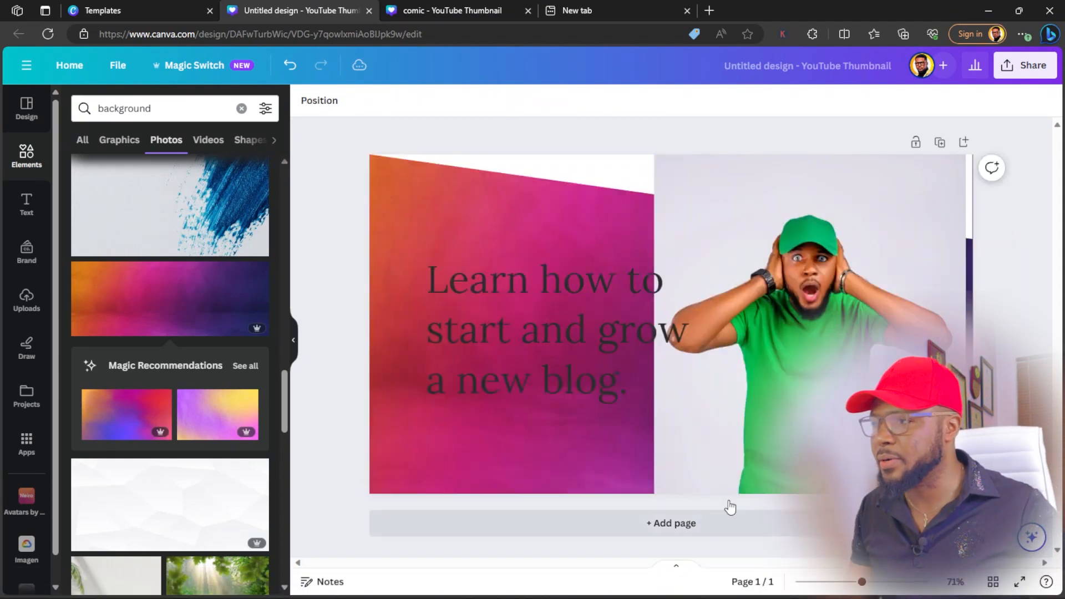
- Delete the white slanted shape along the upper edge of the thumbnail
{"action": "left_click", "coordinate": [572, 175]}
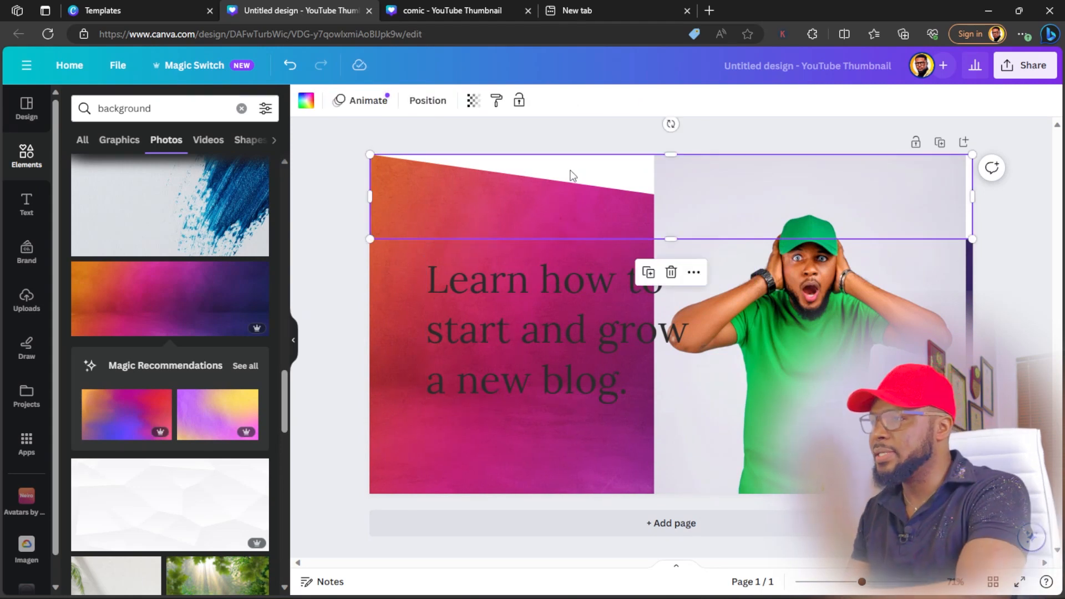
{"action": "key", "text": "Delete"}
{"action": "left_click", "coordinate": [492, 228]}
- Shrink the "Learn how to start and grow a new blog." heading to about size 46.6 and place it left of the photo
{"action": "left_click_drag", "start_coordinate": [540, 319], "coordinate": [513, 310]}
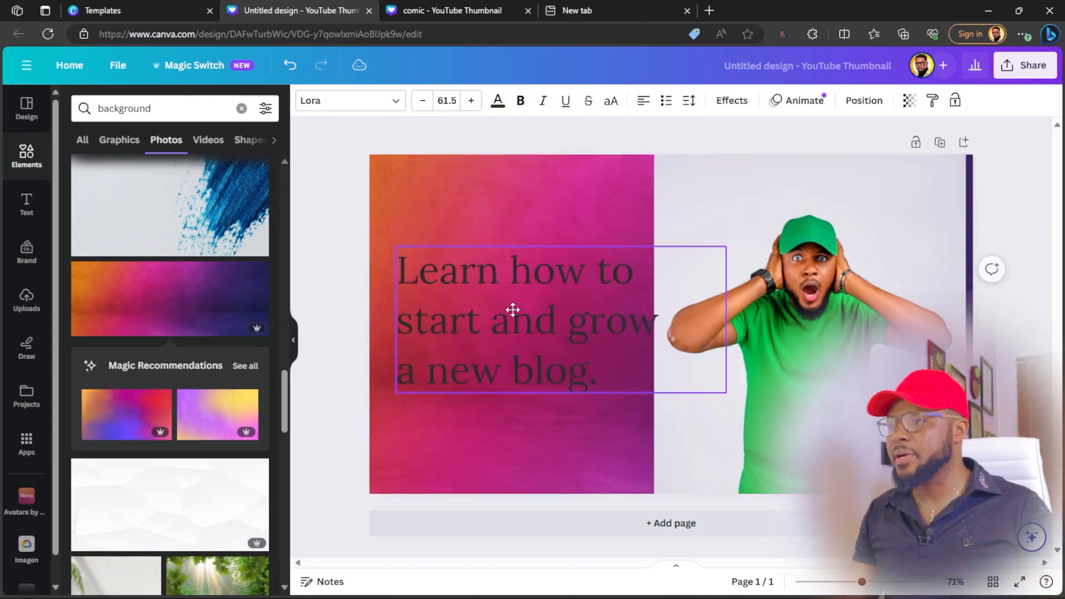
{"action": "left_click_drag", "start_coordinate": [727, 392], "coordinate": [646, 362]}
{"action": "left_click_drag", "start_coordinate": [452, 297], "coordinate": [456, 315]}
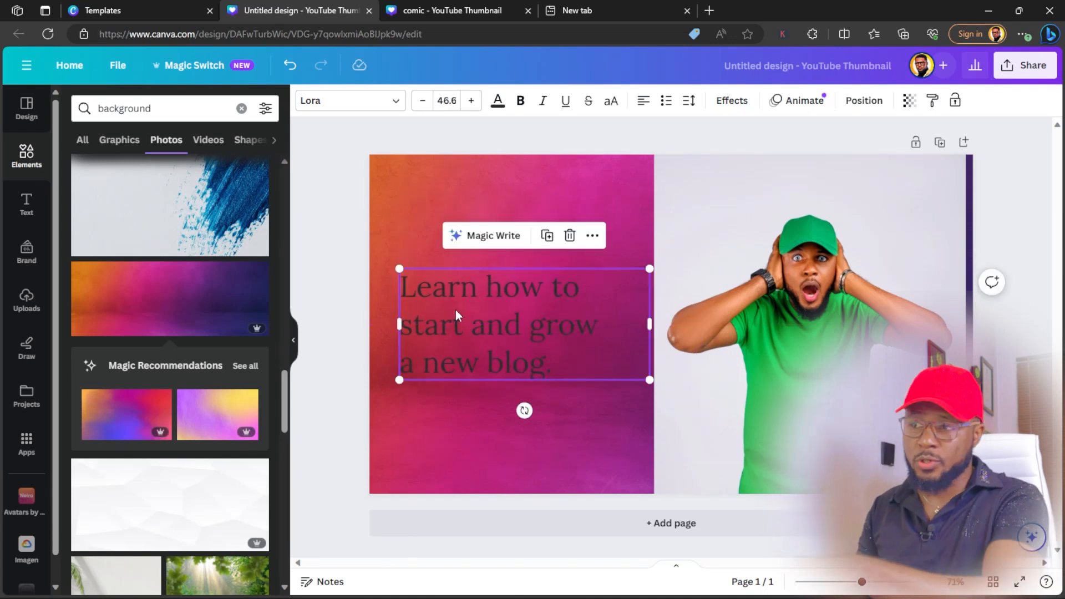
- Remove the man's photo background with BG Remover, and enlarge and reposition the cutout to dominate the right side of the thumbnail
{"action": "left_click_drag", "start_coordinate": [784, 275], "coordinate": [806, 272]}
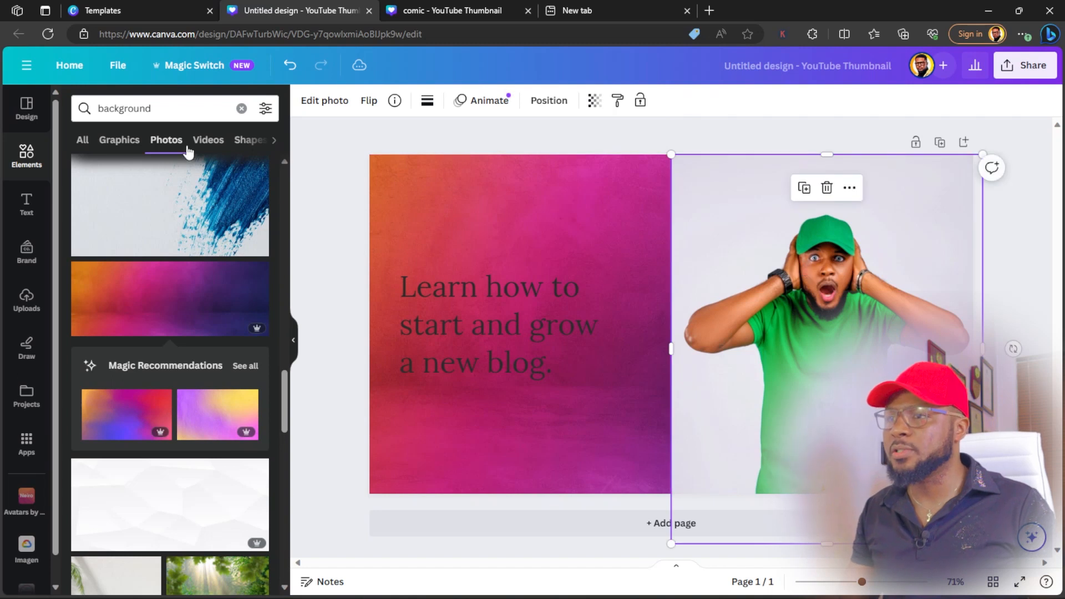
{"action": "left_click", "coordinate": [309, 101]}
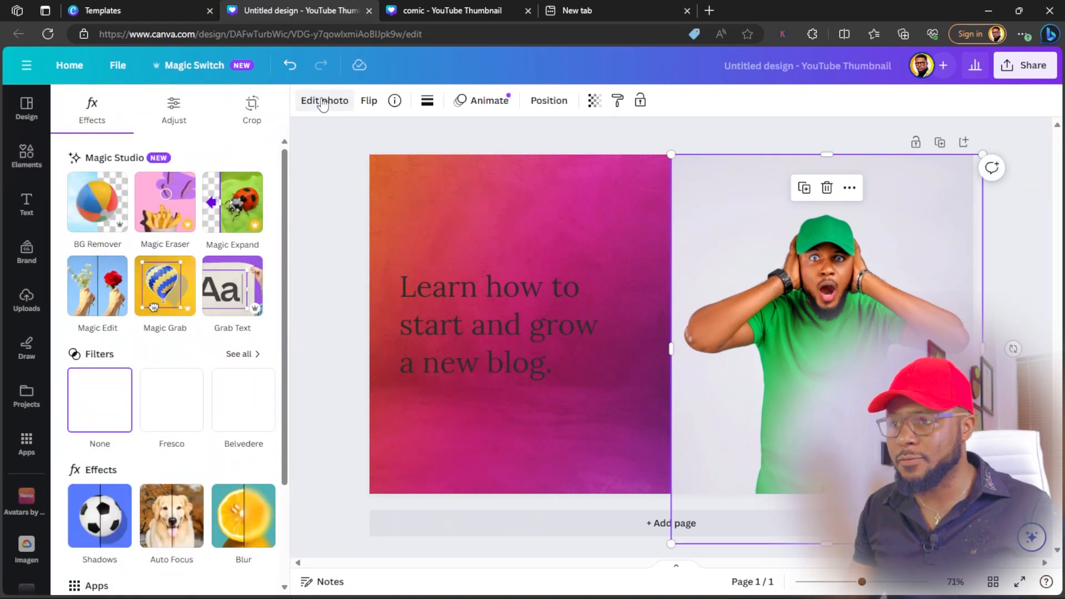
{"action": "left_click", "coordinate": [90, 212]}
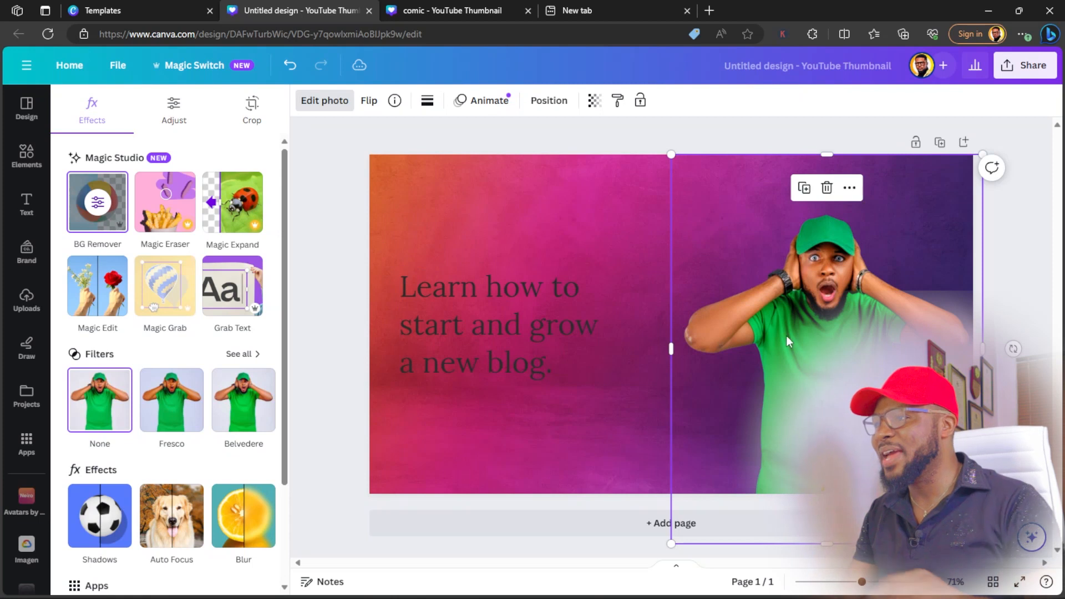
{"action": "left_click_drag", "start_coordinate": [676, 546], "coordinate": [395, 585]}
{"action": "left_click_drag", "start_coordinate": [734, 293], "coordinate": [759, 235]}
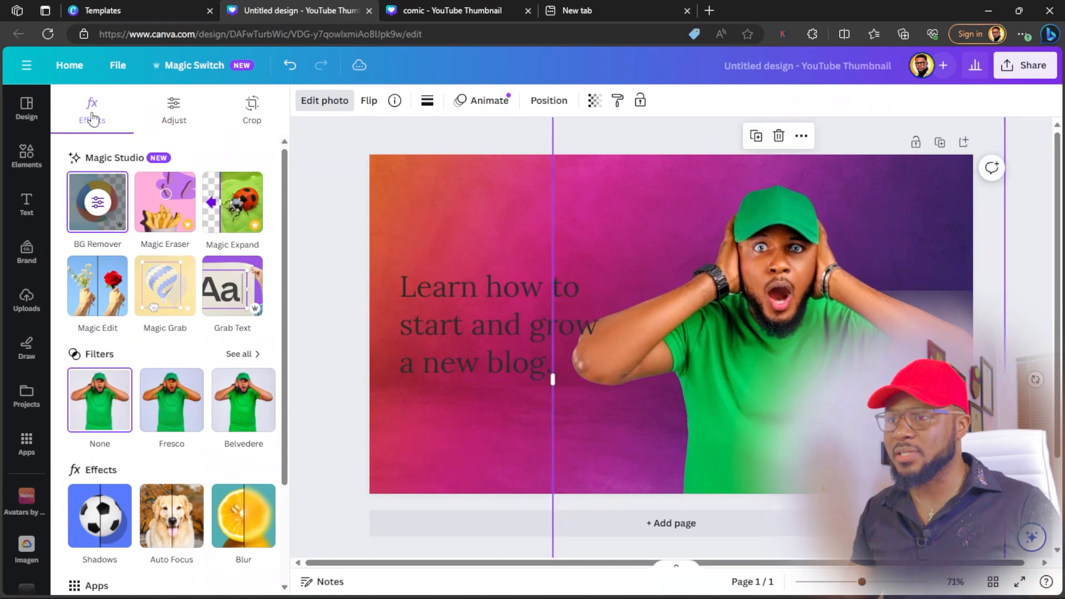
- Open the photo's adjustments and select its green color for Color edit
{"action": "left_click", "coordinate": [173, 113]}
{"action": "left_click_drag", "start_coordinate": [286, 176], "coordinate": [254, 442]}
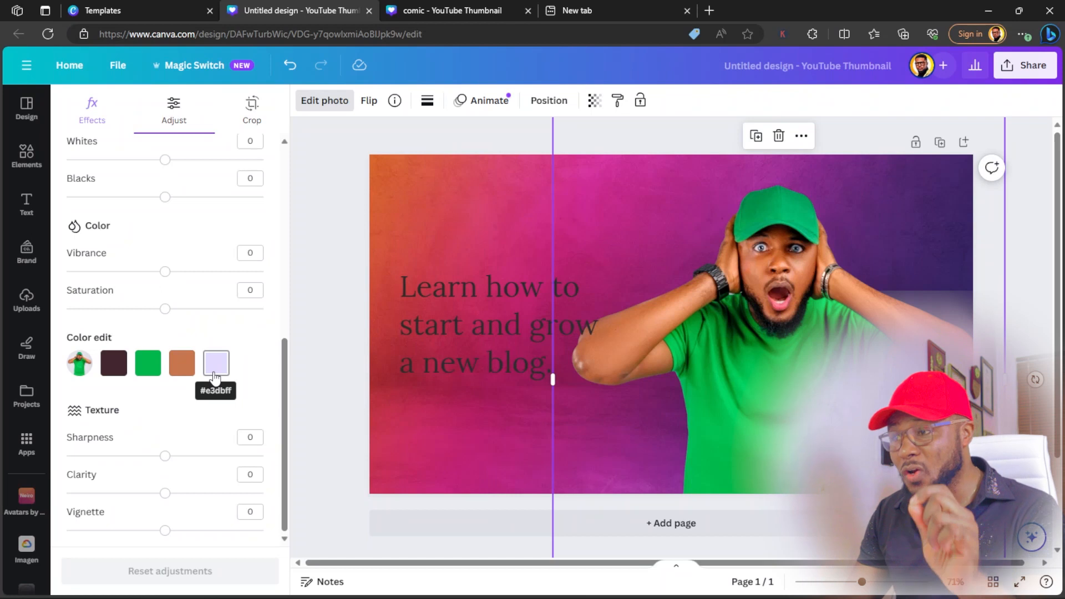
{"action": "left_click", "coordinate": [149, 366]}
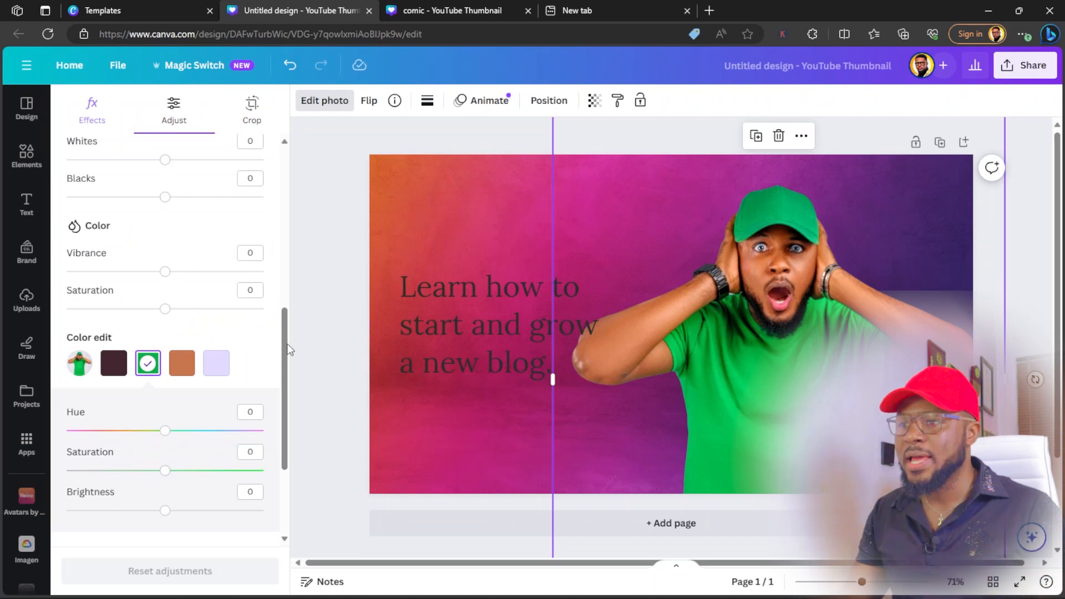
{"action": "scroll", "coordinate": [286, 371], "scroll_direction": "down", "scroll_amount": 2}
{"action": "scroll", "coordinate": [211, 397], "scroll_direction": "up", "scroll_amount": 1}
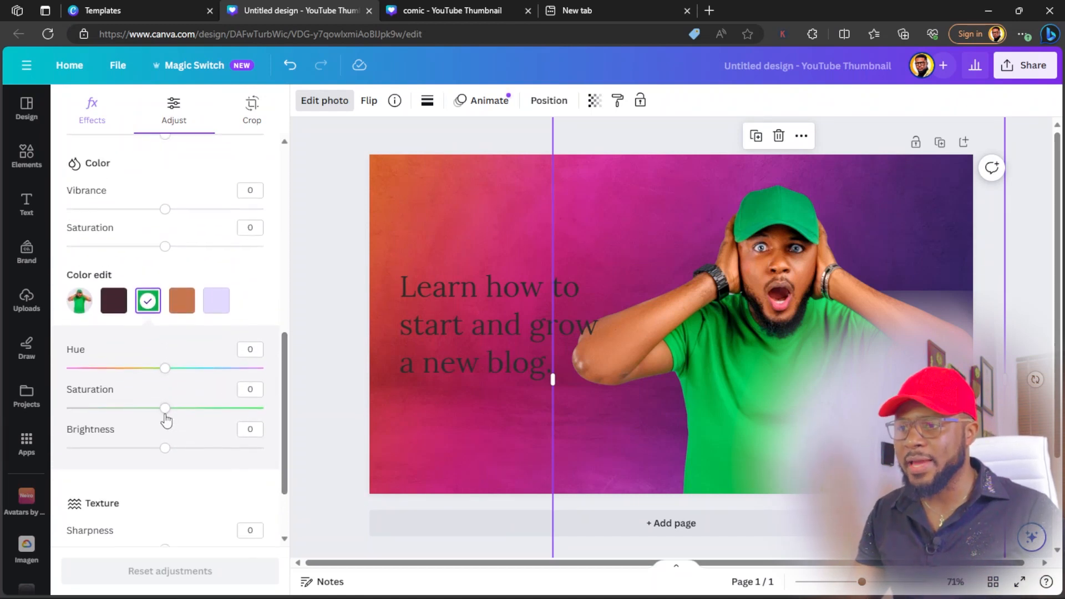
- Try the green color's brightness at maximum and at -100, and return it to 0
{"action": "left_click_drag", "start_coordinate": [165, 450], "coordinate": [351, 446]}
{"action": "left_click_drag", "start_coordinate": [263, 448], "coordinate": [2, 464]}
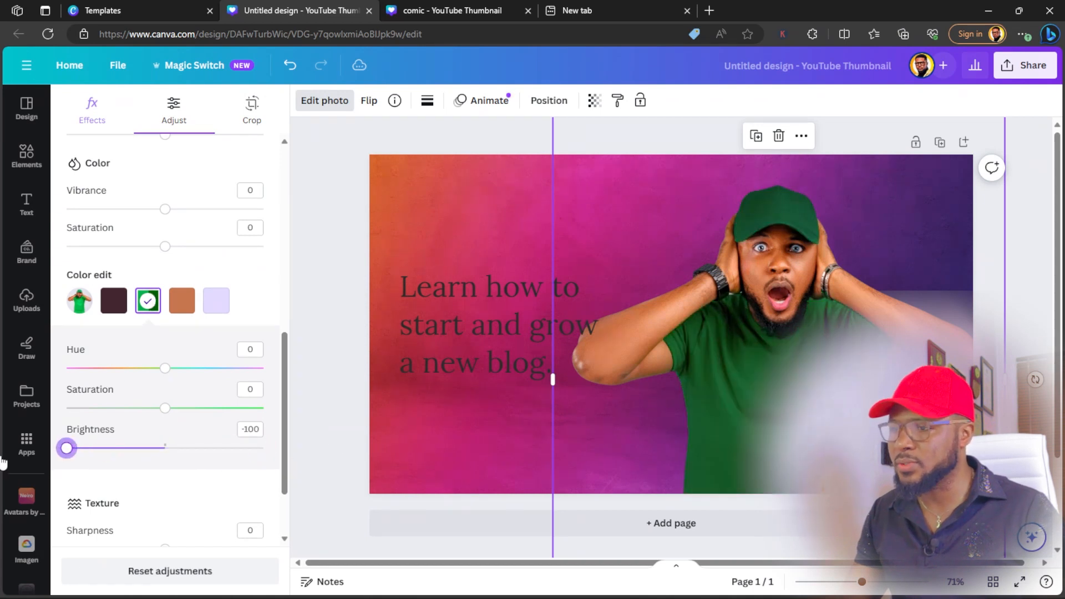
{"action": "left_click_drag", "start_coordinate": [131, 482], "coordinate": [165, 450]}
- Try the green color's saturation at 100, and return it to 0
{"action": "left_click_drag", "start_coordinate": [165, 409], "coordinate": [169, 409]}
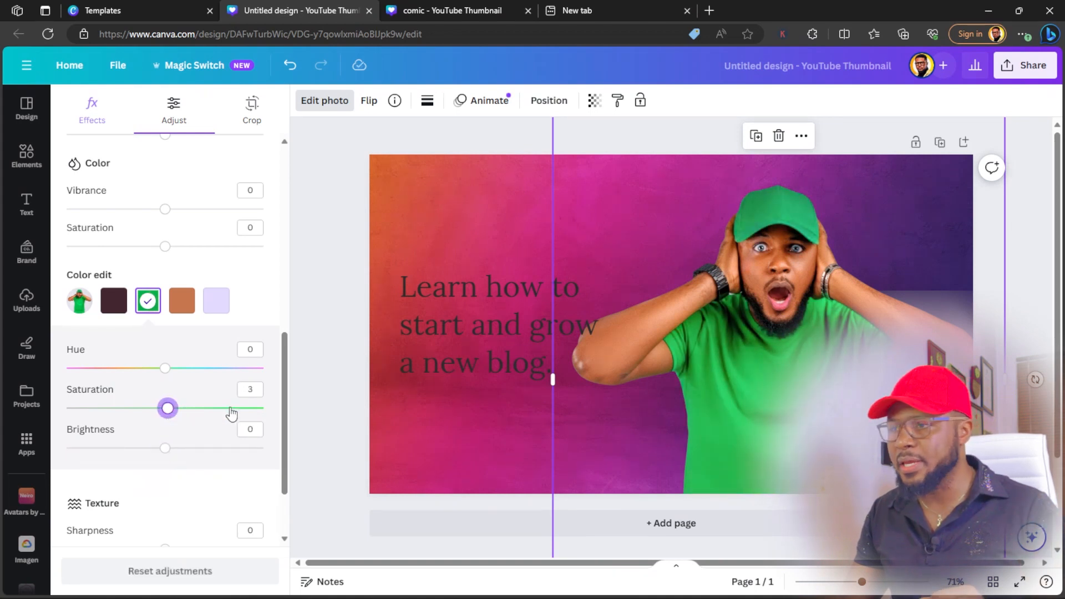
{"action": "left_click_drag", "start_coordinate": [247, 409], "coordinate": [287, 409]}
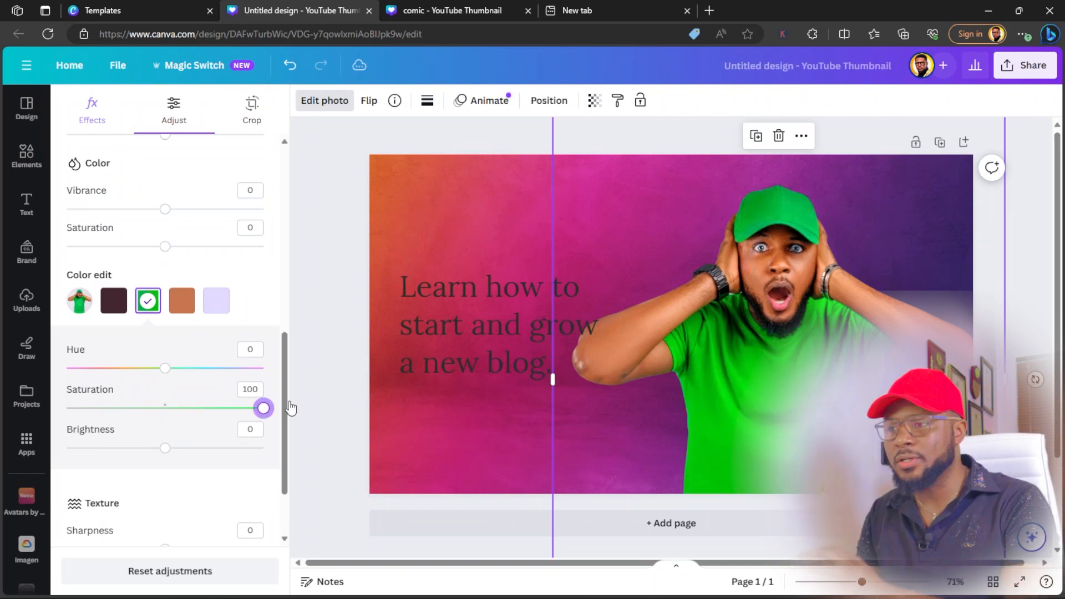
{"action": "scroll", "coordinate": [264, 471], "scroll_direction": "up", "scroll_amount": 1}
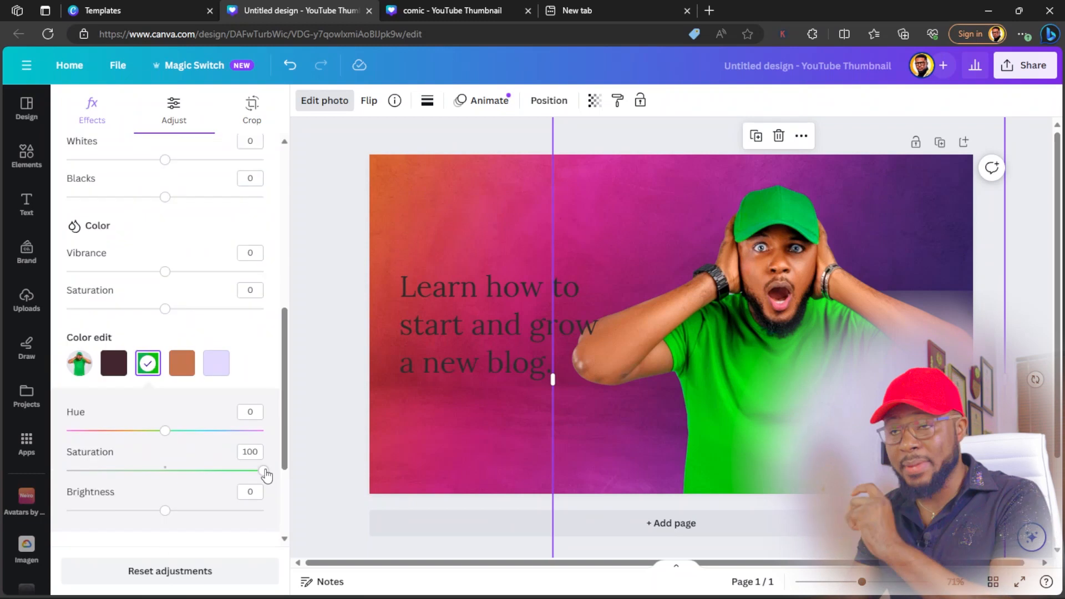
{"action": "left_click_drag", "start_coordinate": [264, 471], "coordinate": [173, 475]}
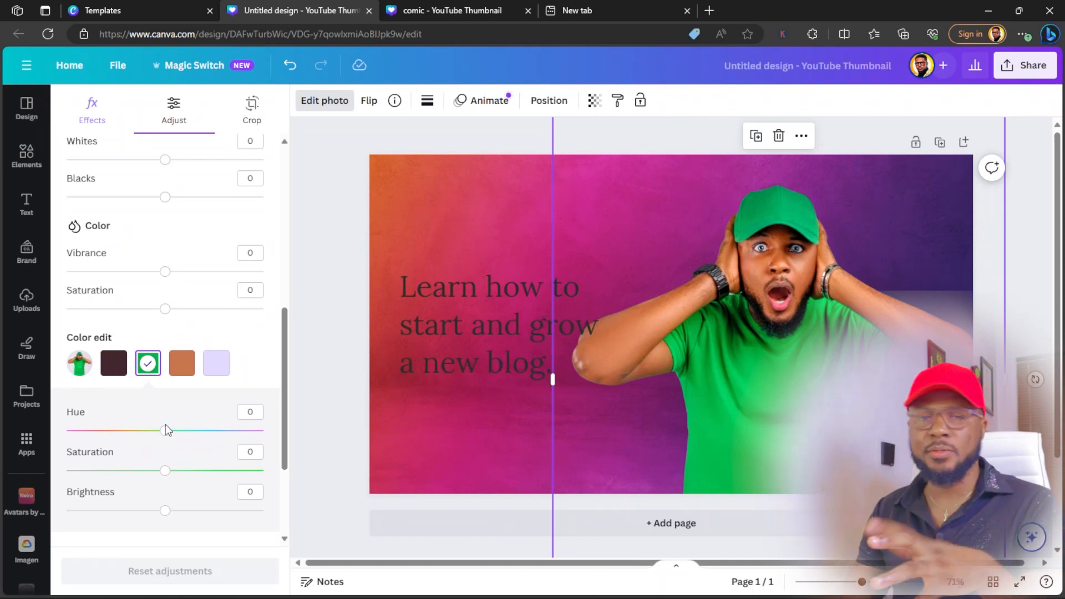
- Shift the hue of the photo's green color through orange until the shirt and cap turn light purple
{"action": "mouse_move", "coordinate": [166, 431]}
{"action": "left_mouse_down"}
{"action": "mouse_move", "coordinate": [178, 432]}
{"action": "mouse_move", "coordinate": [150, 436]}
{"action": "left_mouse_up"}
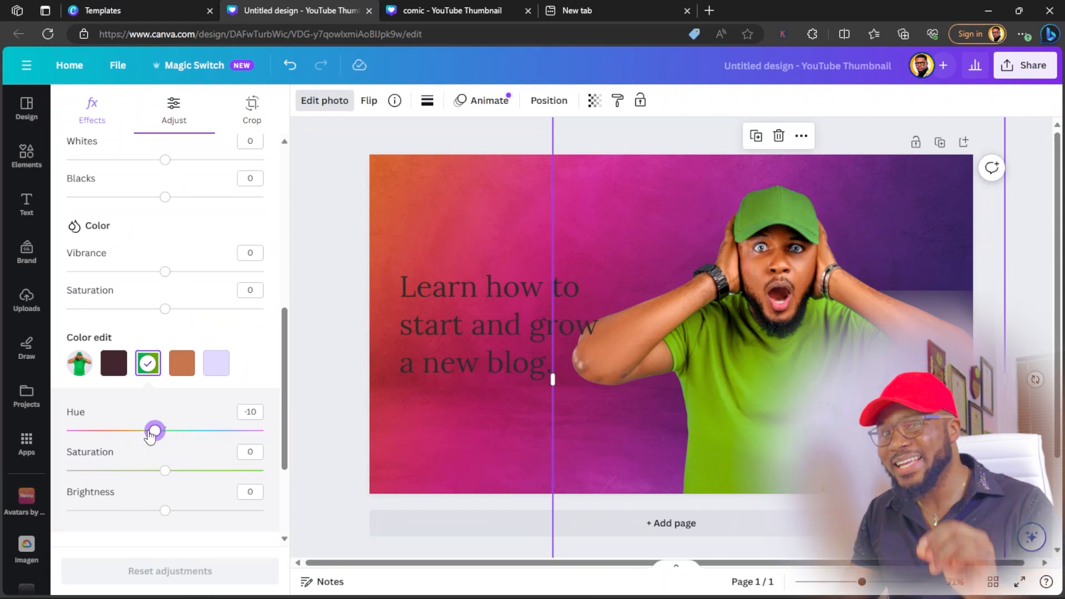
{"action": "left_click_drag", "start_coordinate": [150, 436], "coordinate": [119, 434]}
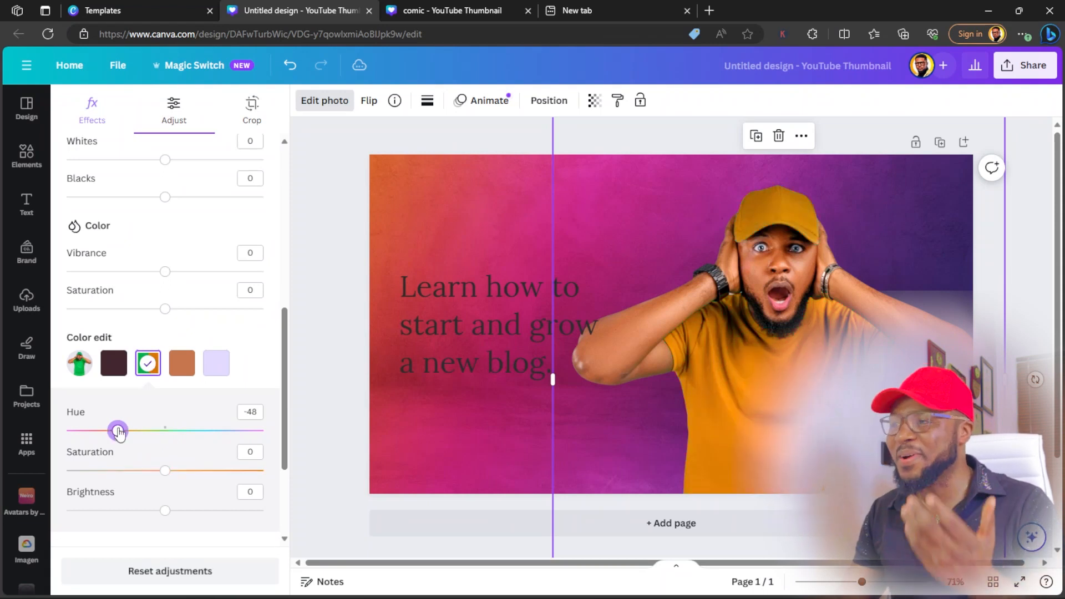
{"action": "left_click_drag", "start_coordinate": [119, 434], "coordinate": [25, 430]}
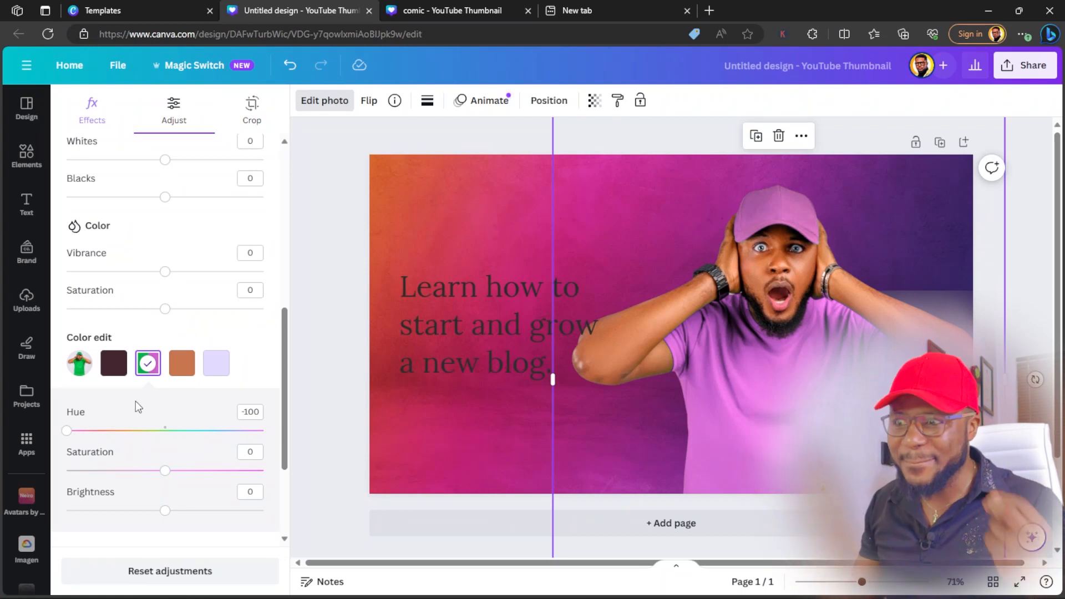
{"action": "left_click_drag", "start_coordinate": [211, 431], "coordinate": [292, 445]}
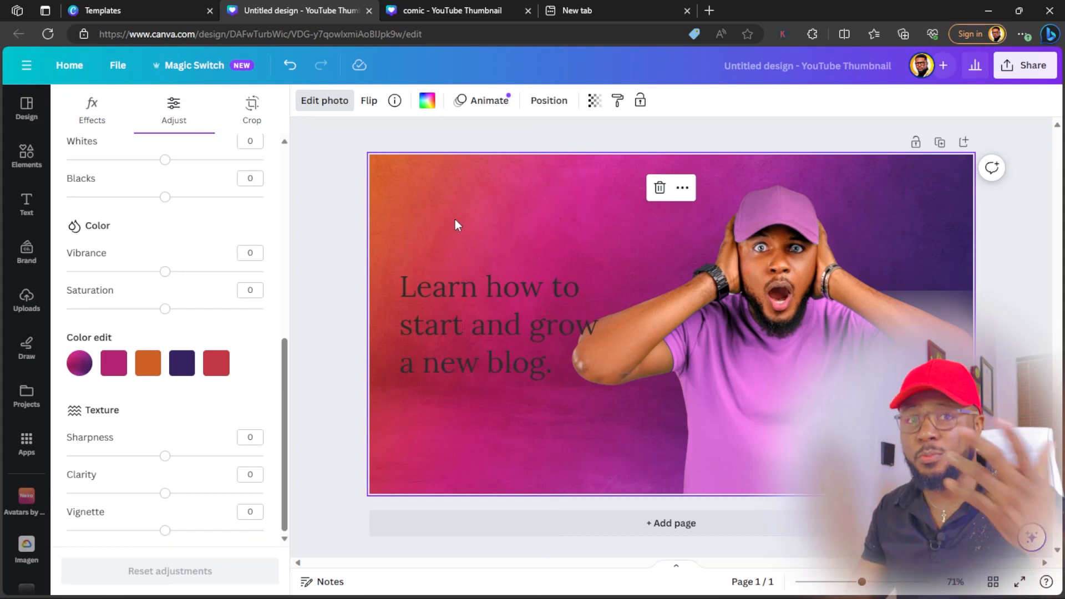
- Set the gradient background's red color to hue 100, and try its dark navy color at hue -45
{"action": "left_click", "coordinate": [208, 368]}
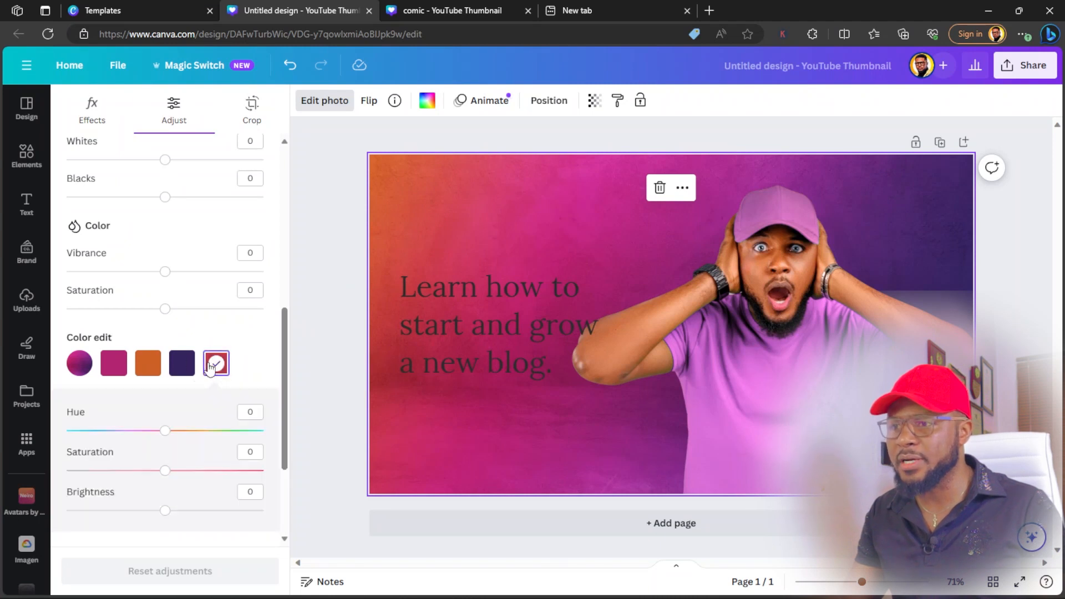
{"action": "left_click_drag", "start_coordinate": [157, 439], "coordinate": [293, 436]}
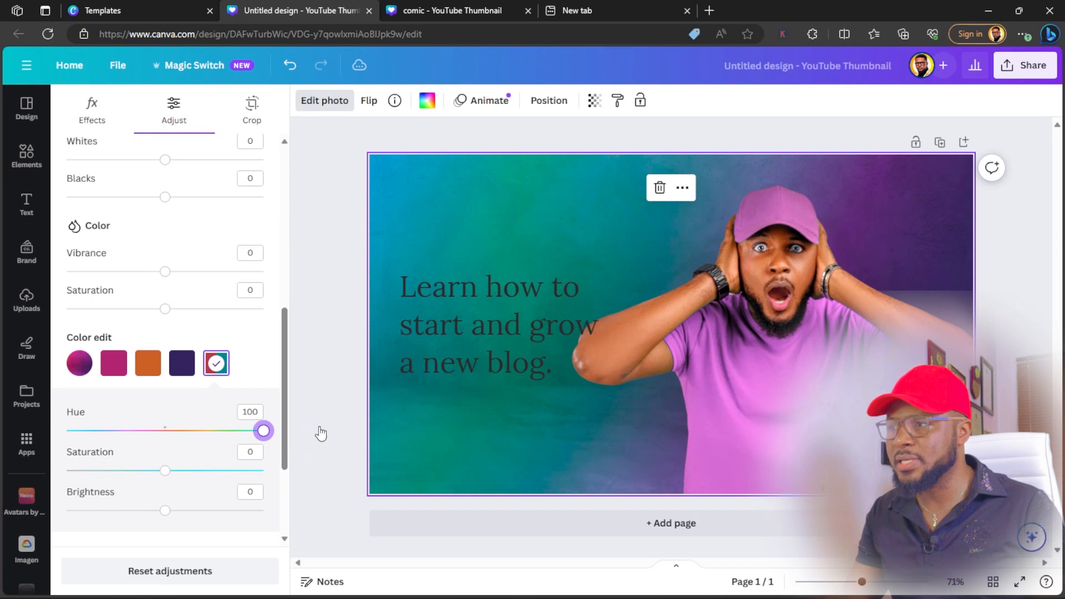
{"action": "left_click_drag", "start_coordinate": [263, 430], "coordinate": [293, 432]}
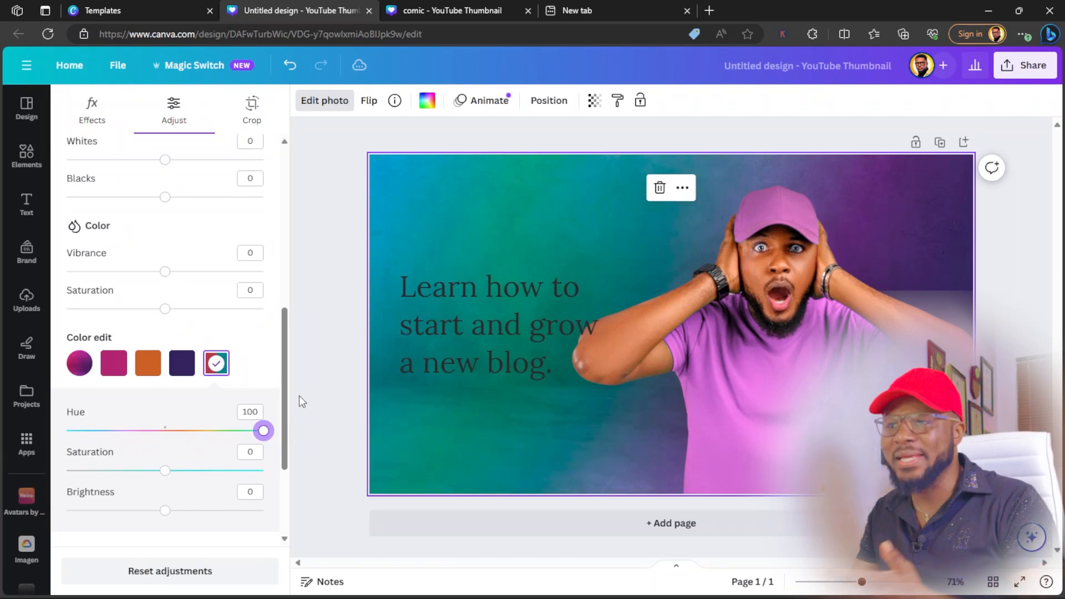
{"action": "left_click", "coordinate": [185, 372]}
{"action": "left_click_drag", "start_coordinate": [166, 432], "coordinate": [120, 432]}
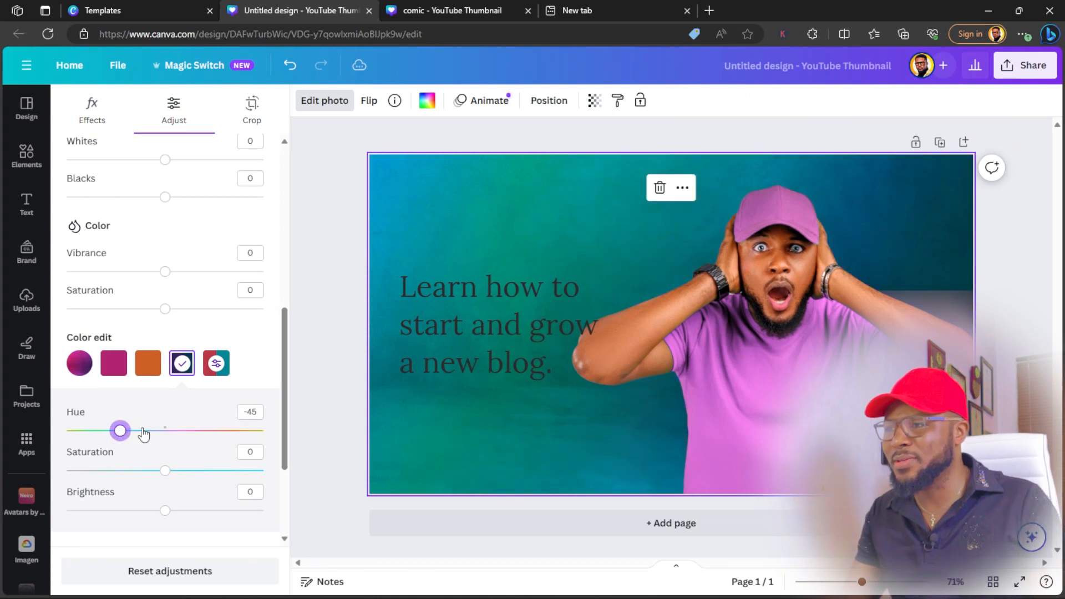
- Try the hue of the background's orange color at 97 and -93, and settle on an olive shade
{"action": "left_click", "coordinate": [148, 364]}
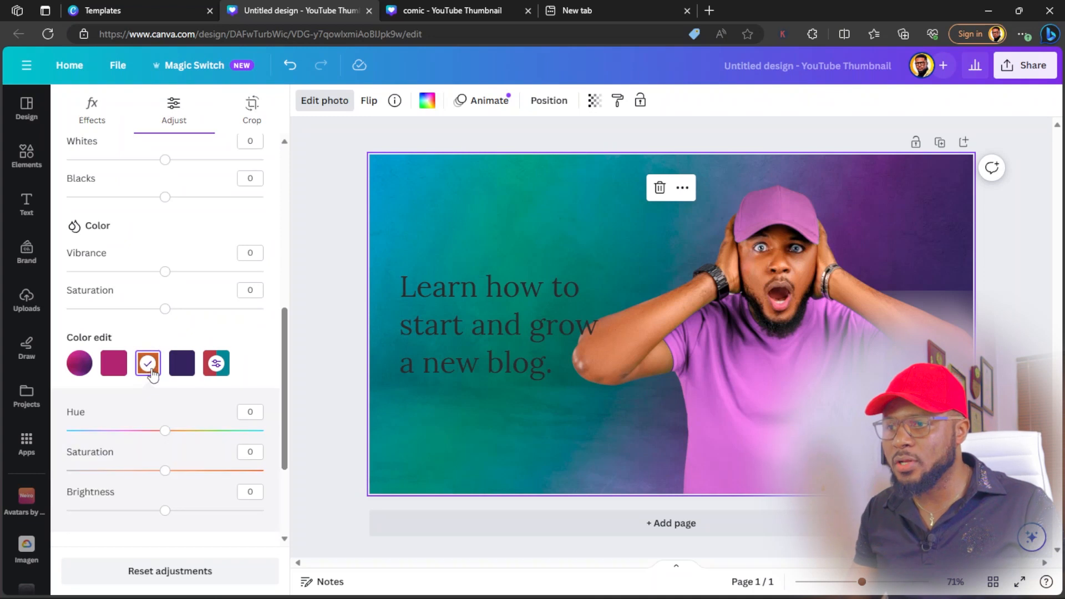
{"action": "left_click_drag", "start_coordinate": [168, 439], "coordinate": [262, 438]}
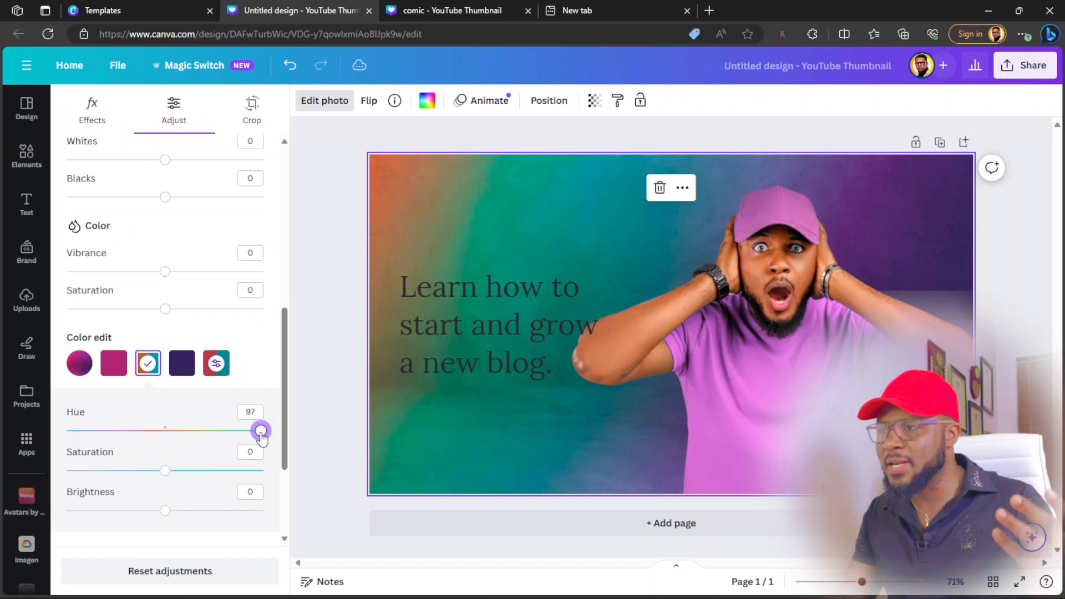
{"action": "left_click_drag", "start_coordinate": [261, 438], "coordinate": [76, 422]}
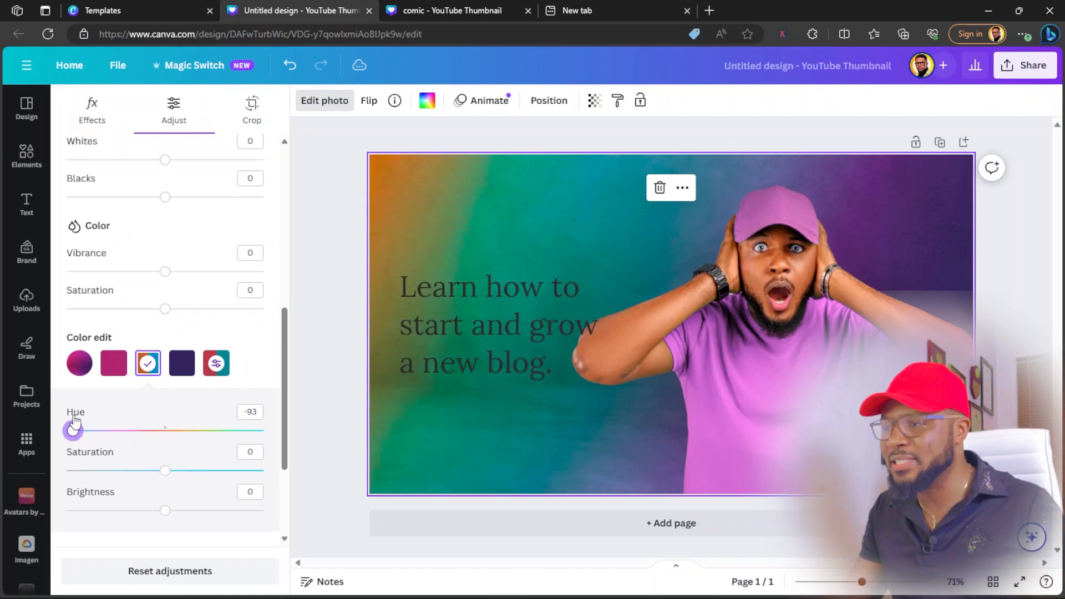
{"action": "left_click_drag", "start_coordinate": [74, 423], "coordinate": [201, 431]}
- Set the hue of the background's magenta color to -7
{"action": "left_click", "coordinate": [114, 363]}
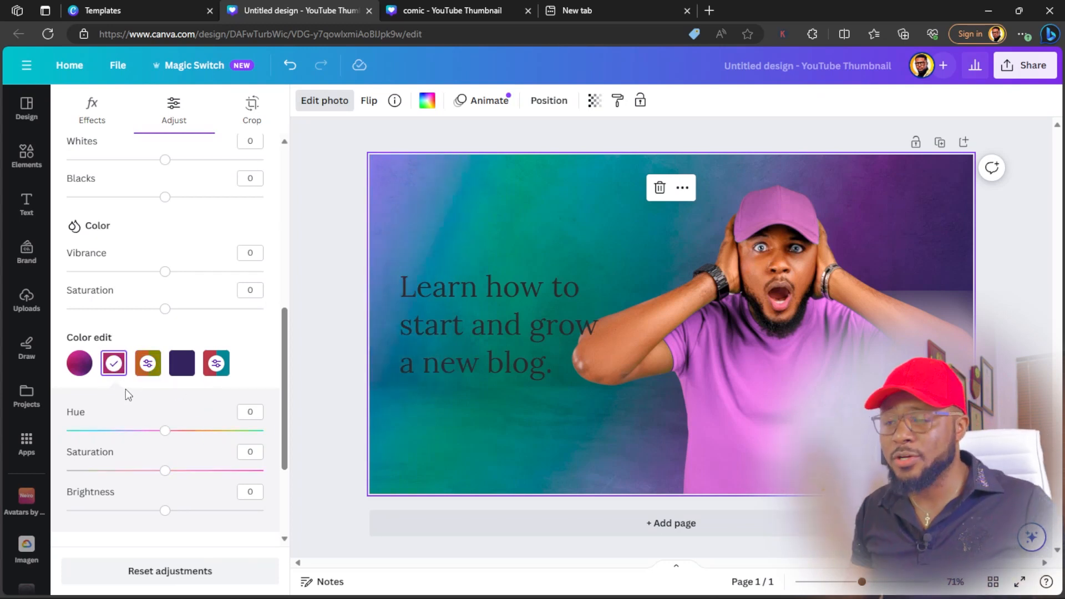
{"action": "mouse_move", "coordinate": [166, 432]}
{"action": "left_mouse_down"}
{"action": "mouse_move", "coordinate": [231, 430]}
{"action": "mouse_move", "coordinate": [159, 435]}
{"action": "left_mouse_up"}
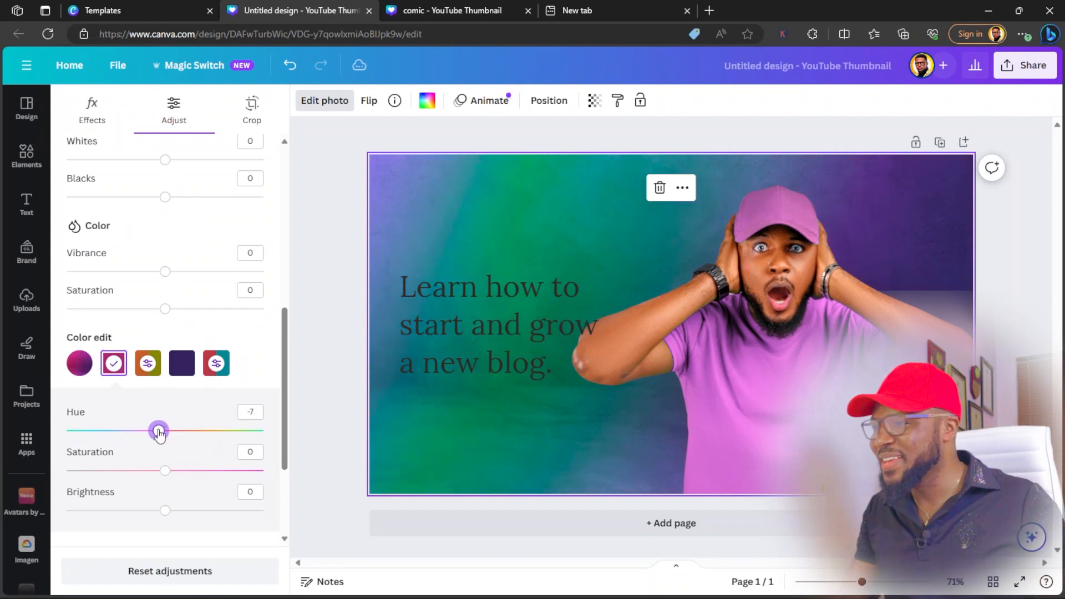
{"action": "left_click", "coordinate": [407, 381]}
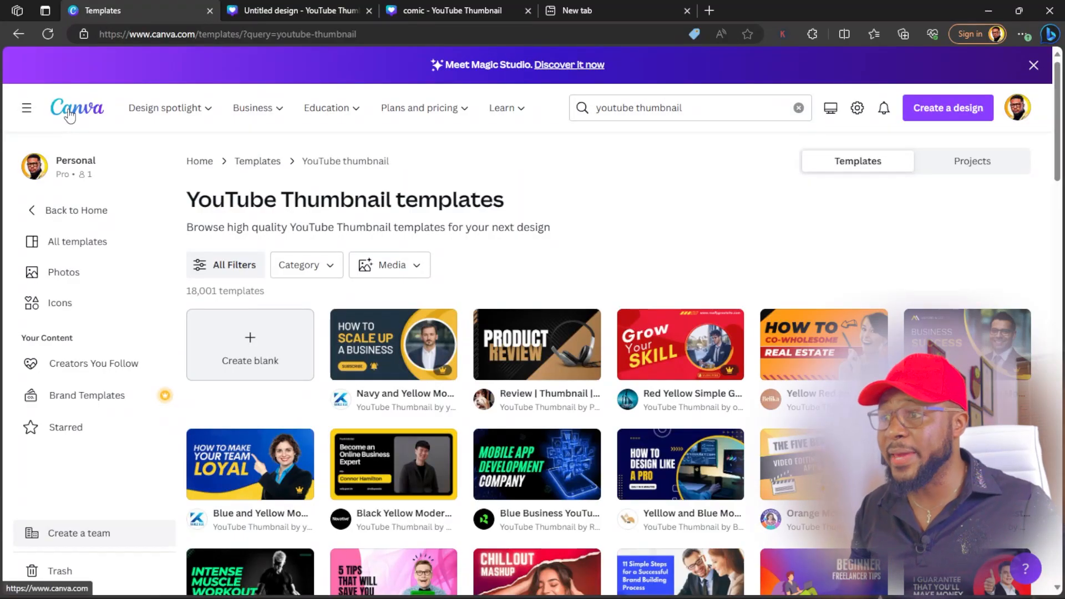
{"action": "left_click", "coordinate": [69, 115]}
{"action": "left_click", "coordinate": [987, 173]}
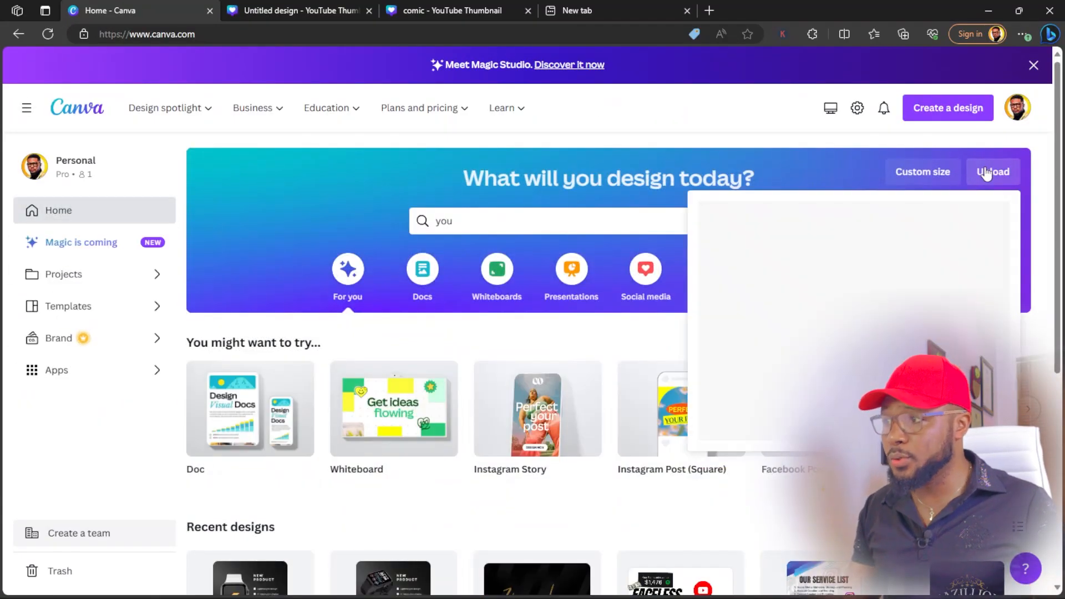
{"action": "left_click", "coordinate": [872, 352]}
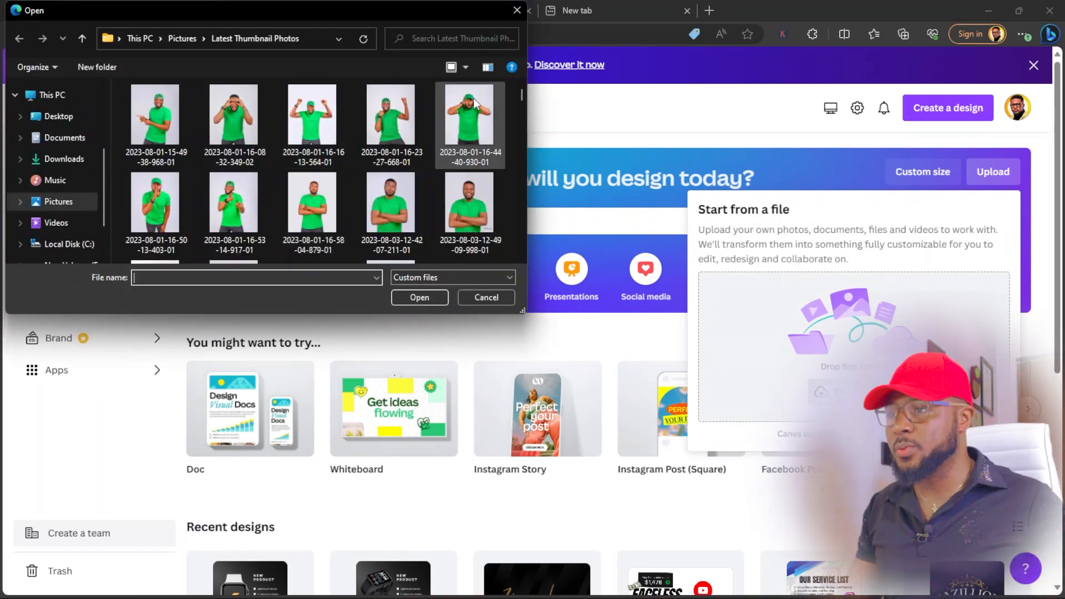
{"action": "left_click", "coordinate": [376, 127]}
{"action": "left_click", "coordinate": [414, 297]}
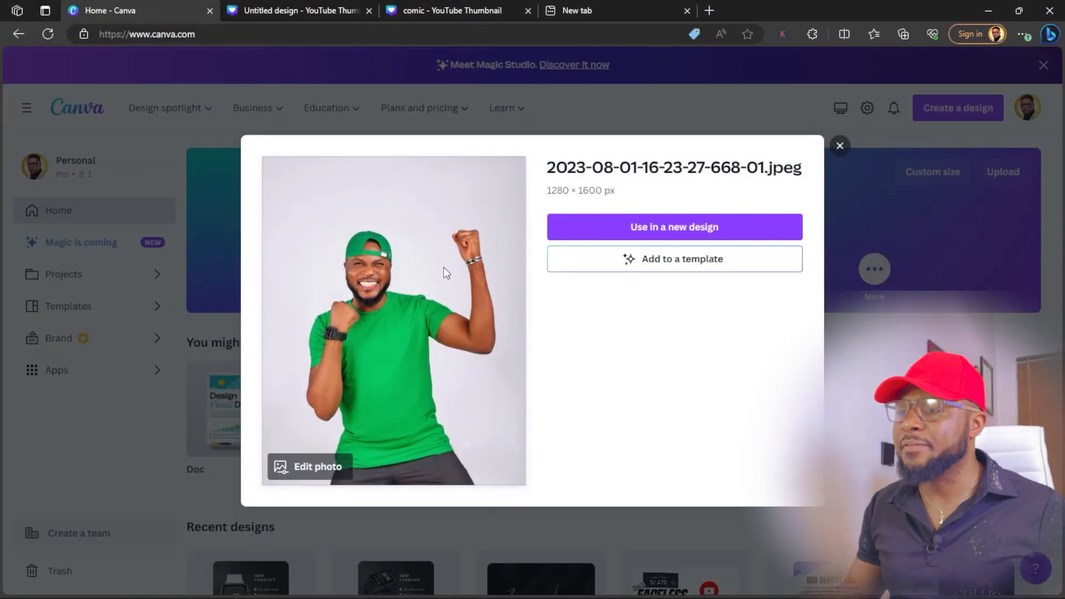
- Open the uploaded photo for editing and bring up the Color edit swatches in its adjustments
{"action": "left_click", "coordinate": [314, 471]}
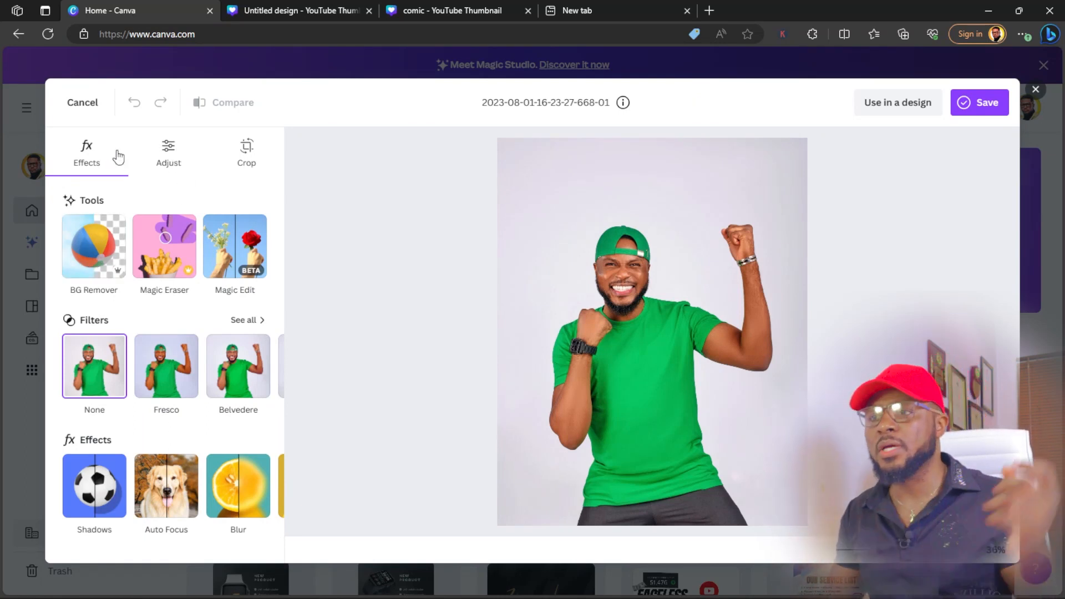
{"action": "left_click", "coordinate": [172, 160]}
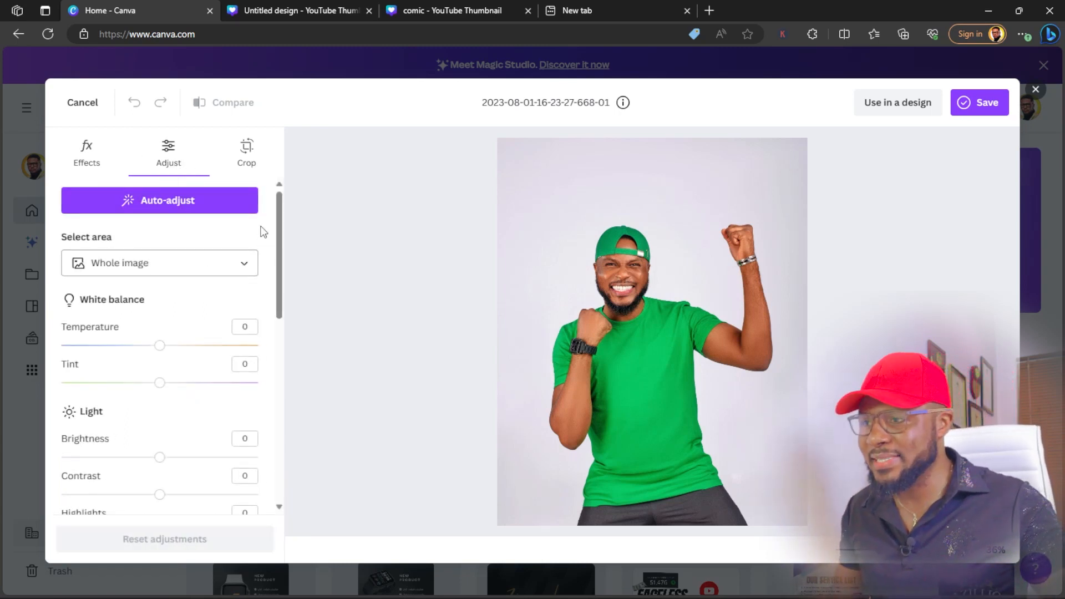
{"action": "left_click_drag", "start_coordinate": [275, 211], "coordinate": [272, 161]}
{"action": "left_click_drag", "start_coordinate": [282, 219], "coordinate": [272, 456]}
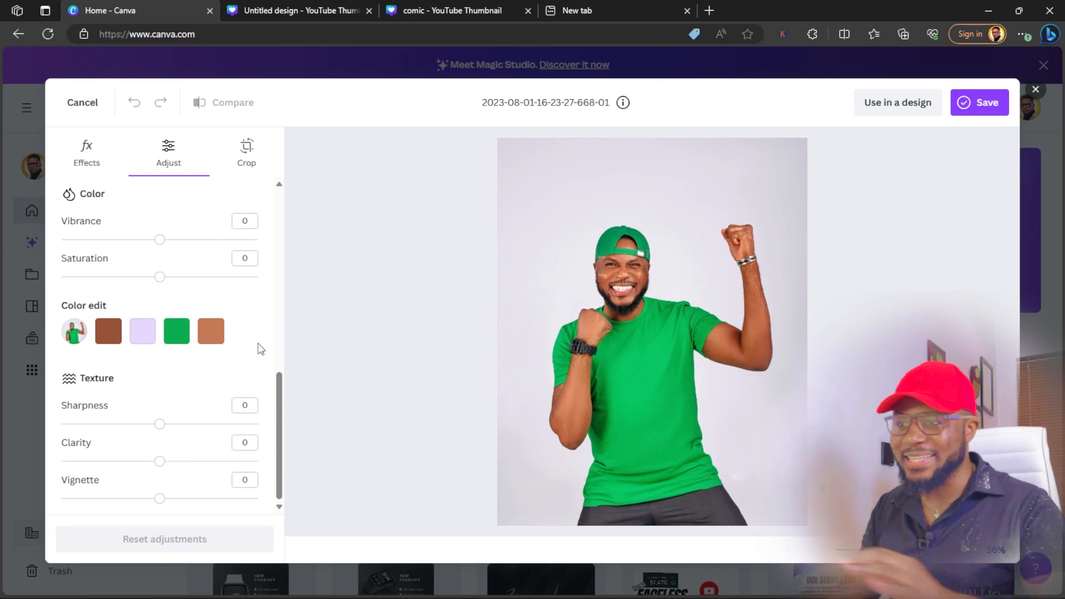
- Try the hue of the photo's lavender background color at -100 and 18, and return it to 0
{"action": "left_click", "coordinate": [143, 333]}
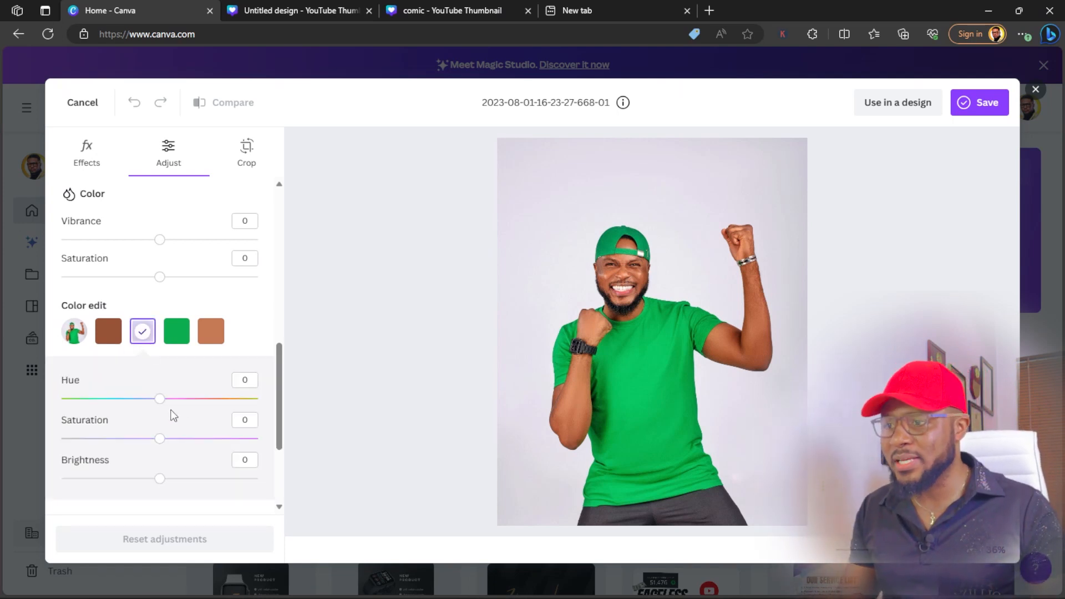
{"action": "left_click_drag", "start_coordinate": [162, 404], "coordinate": [3, 357]}
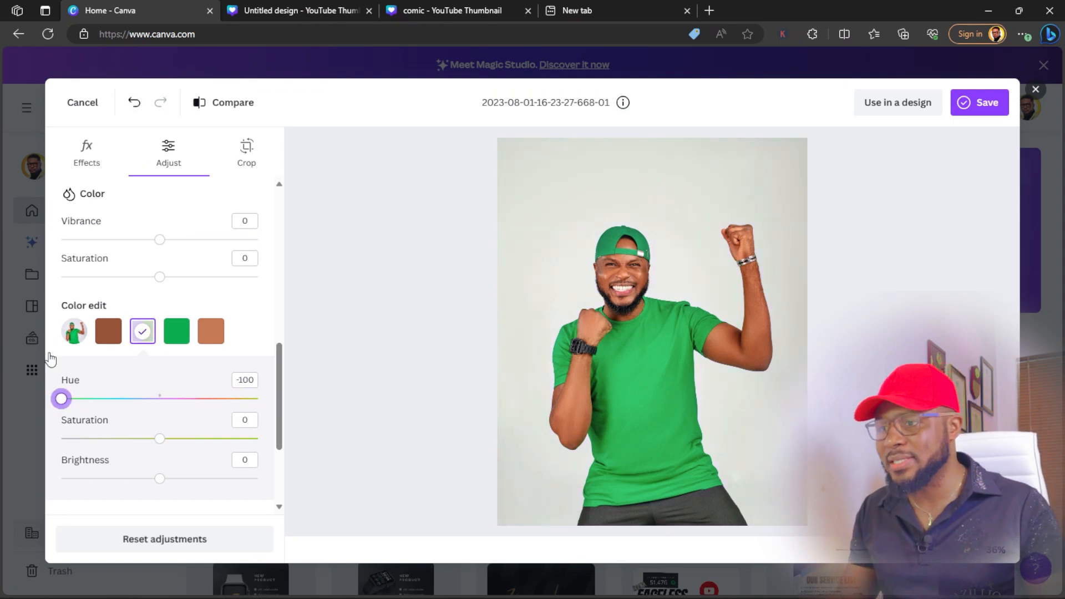
{"action": "left_click", "coordinate": [177, 398]}
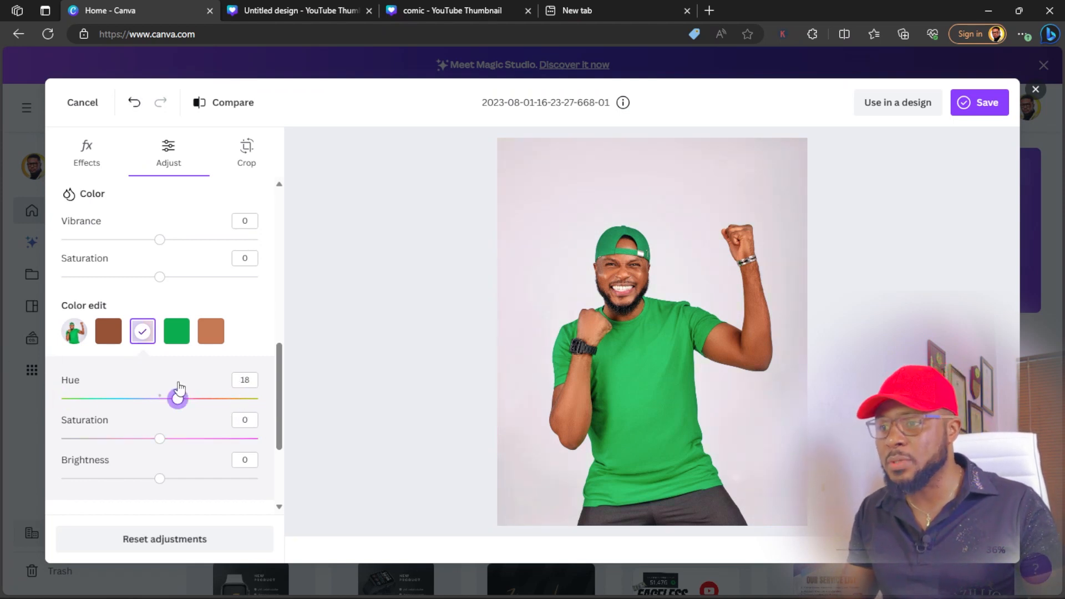
{"action": "left_click_drag", "start_coordinate": [178, 389], "coordinate": [160, 389]}
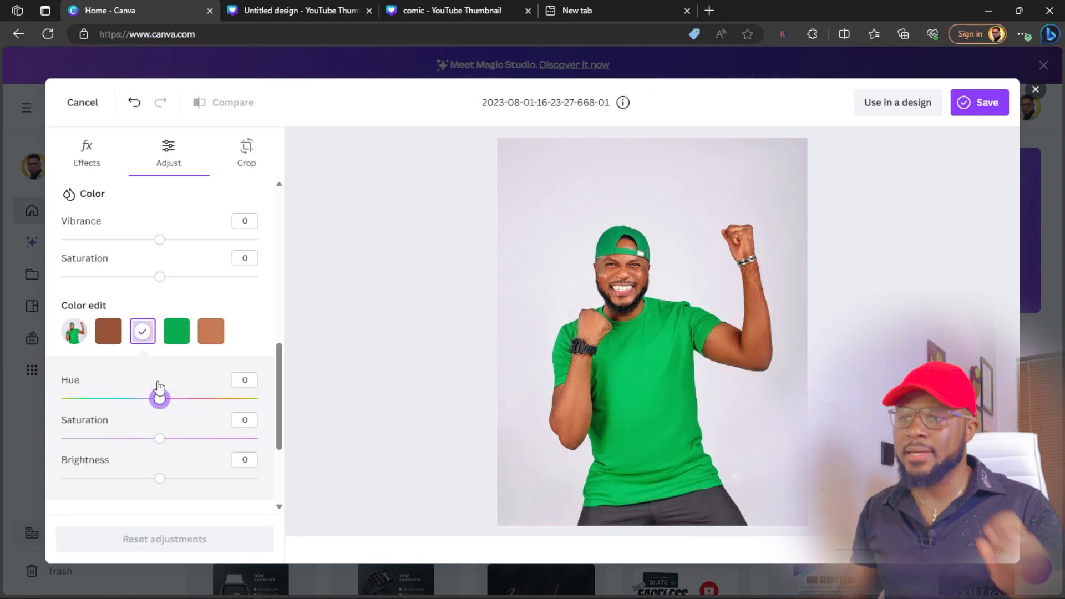
- Try the photo's green color at hue 97, and set it to -61 to turn the shirt and cap orange
{"action": "left_click", "coordinate": [177, 333]}
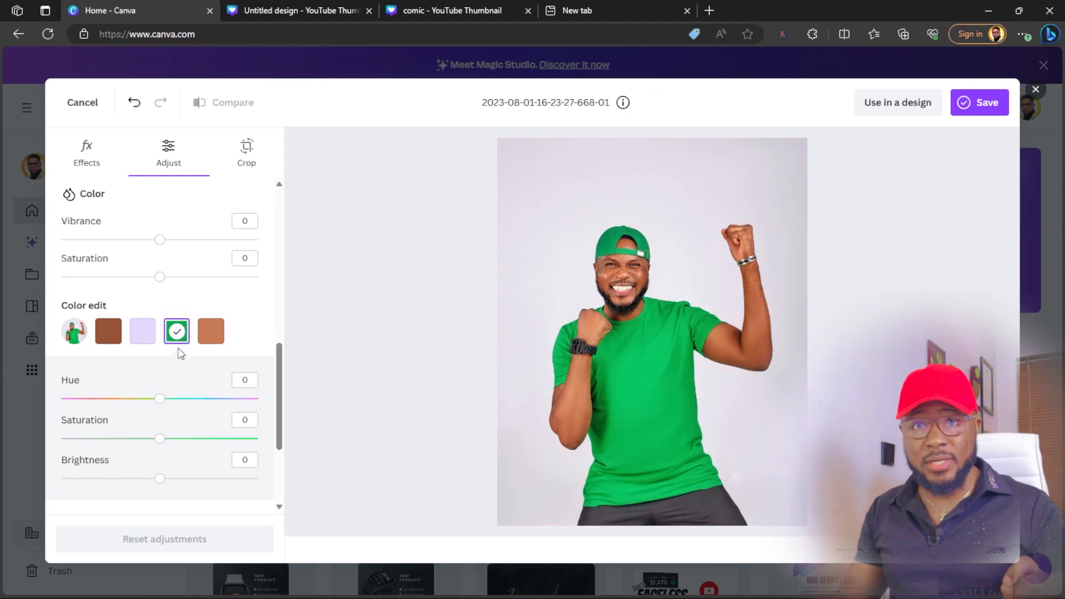
{"action": "left_click", "coordinate": [162, 399]}
{"action": "left_click_drag", "start_coordinate": [238, 413], "coordinate": [256, 414]}
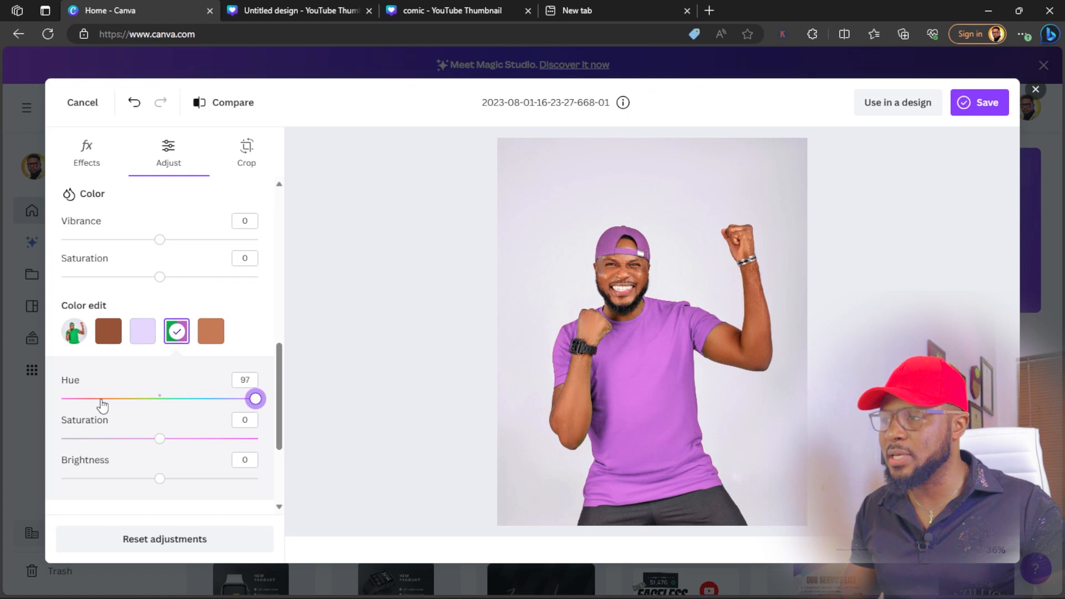
{"action": "mouse_move", "coordinate": [102, 406]}
{"action": "left_mouse_down"}
{"action": "mouse_move", "coordinate": [35, 403]}
{"action": "mouse_move", "coordinate": [101, 403]}
{"action": "left_mouse_up"}
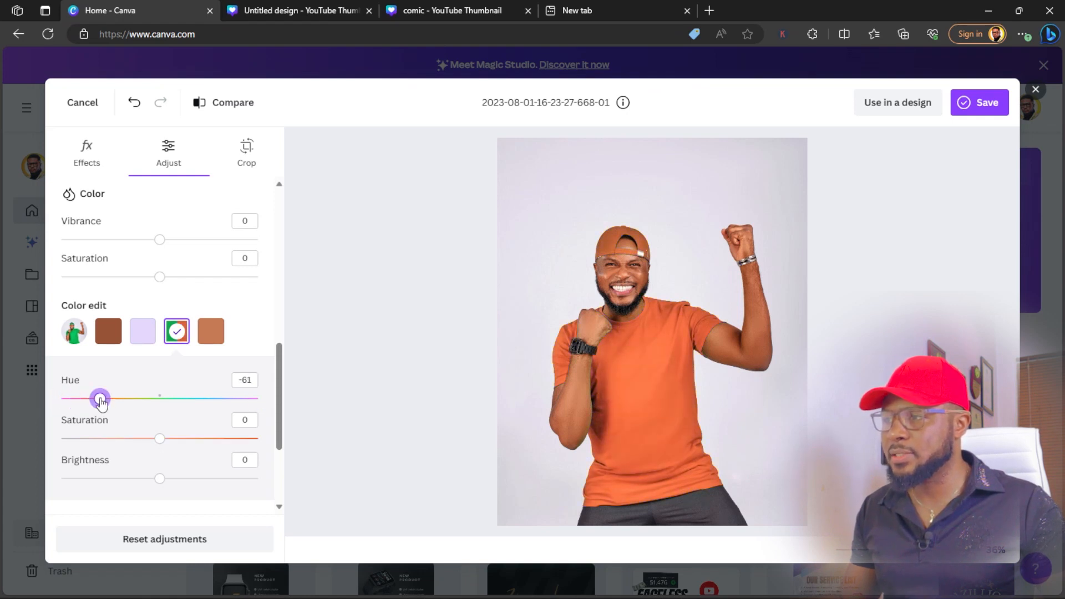
- Try the green color's saturation at -5 and 100, set it to 55, and set its brightness to -32
{"action": "left_click", "coordinate": [159, 439]}
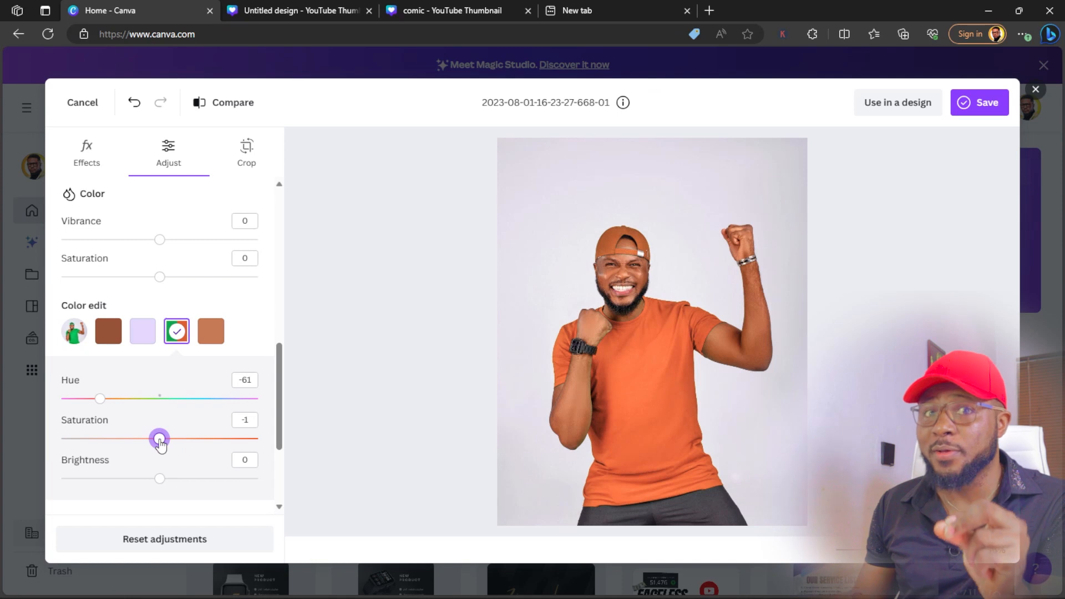
{"action": "left_click_drag", "start_coordinate": [159, 442], "coordinate": [156, 444]}
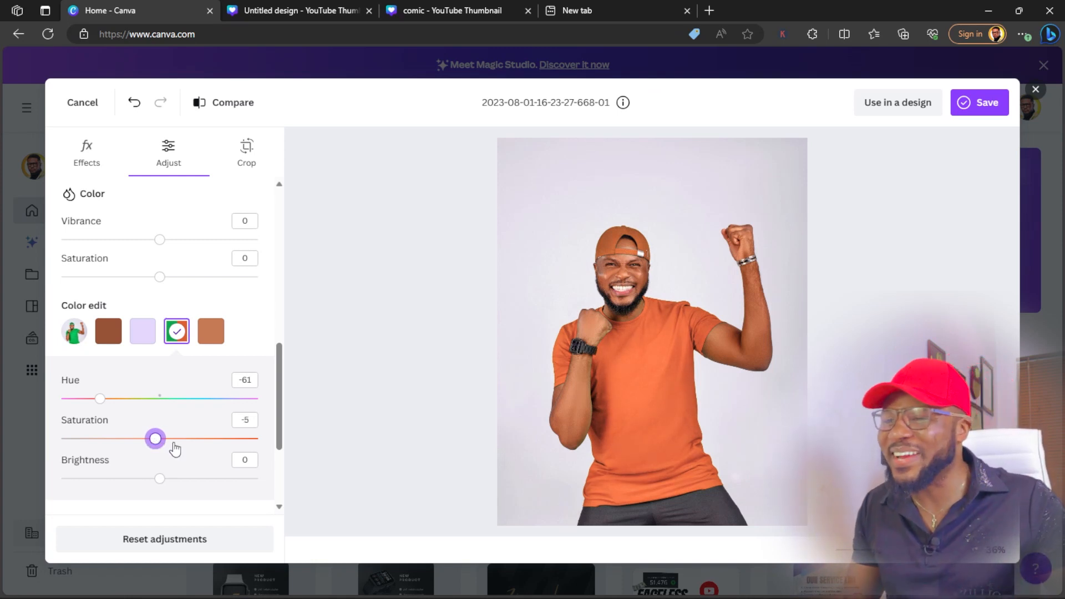
{"action": "left_click", "coordinate": [261, 439]}
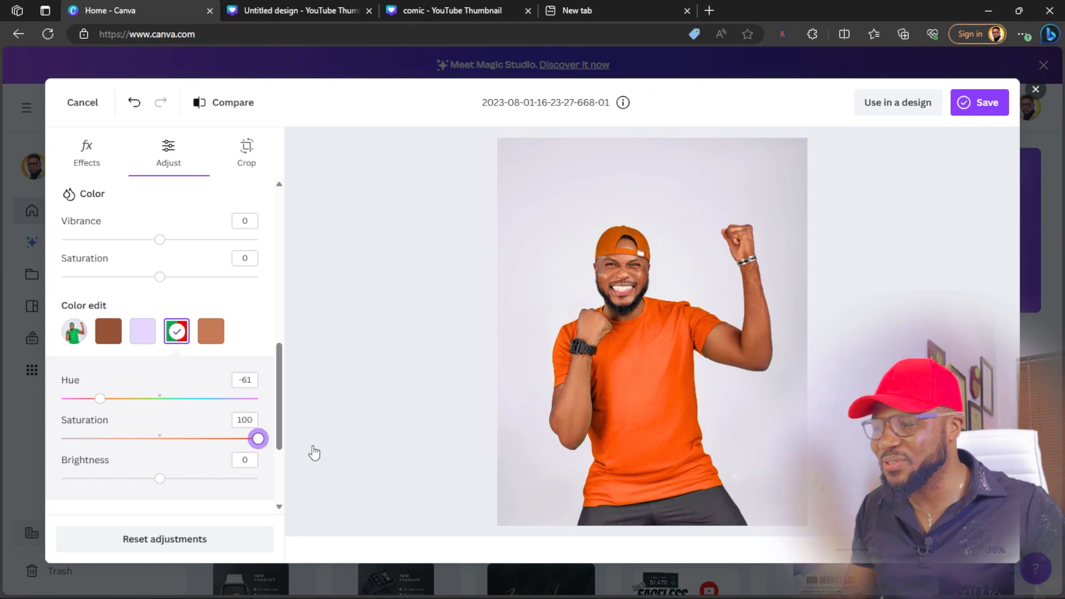
{"action": "left_click_drag", "start_coordinate": [258, 439], "coordinate": [215, 441]}
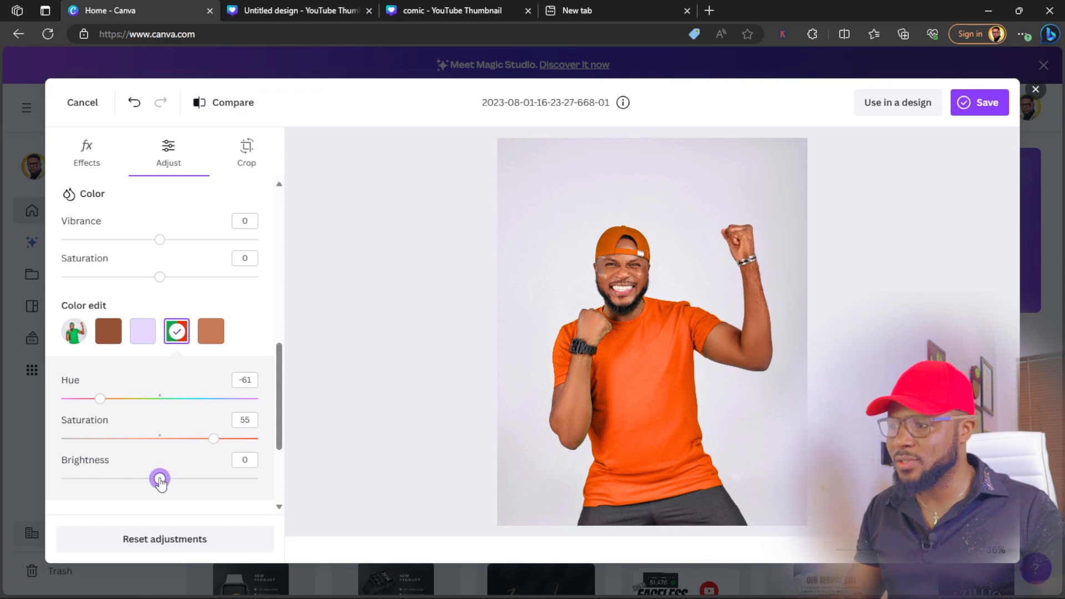
{"action": "left_click_drag", "start_coordinate": [160, 481], "coordinate": [128, 481]}
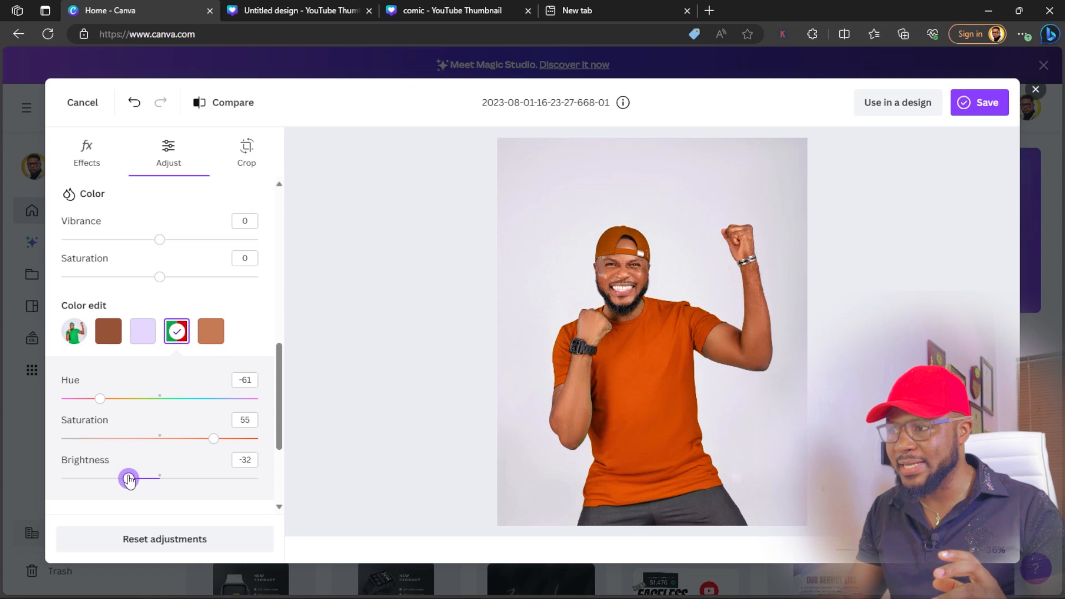
- Download the recolored photo
{"action": "left_click_drag", "start_coordinate": [284, 394], "coordinate": [263, 468]}
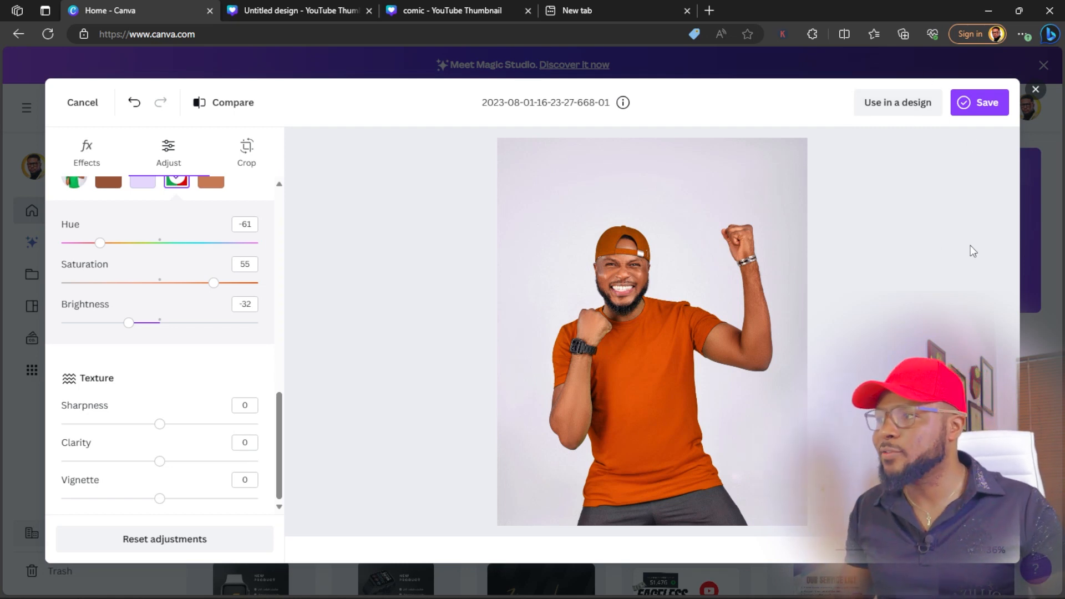
{"action": "left_click", "coordinate": [982, 111]}
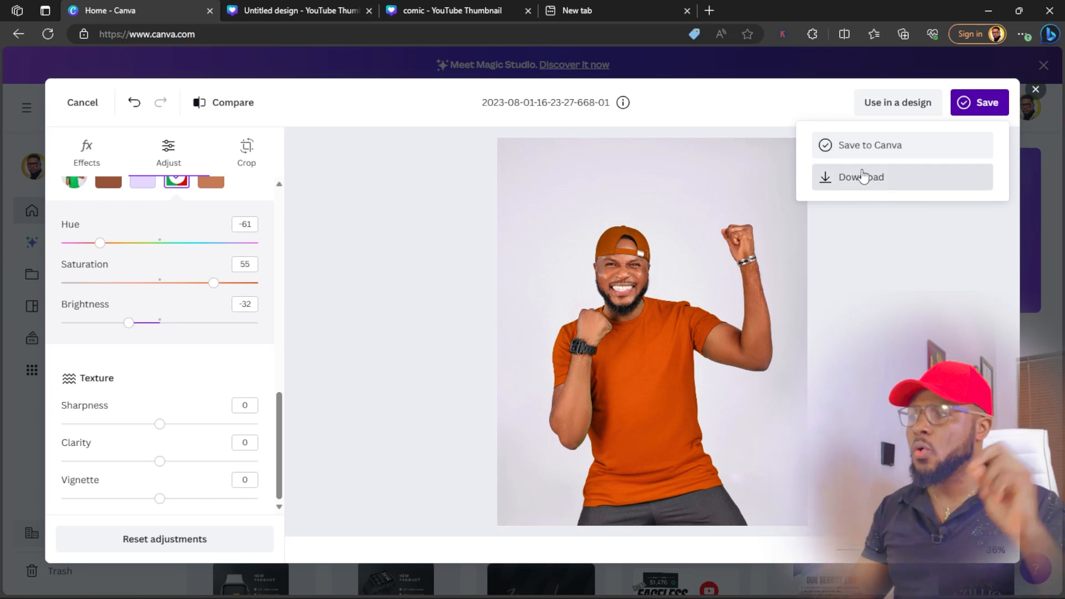
{"action": "left_click", "coordinate": [896, 187]}
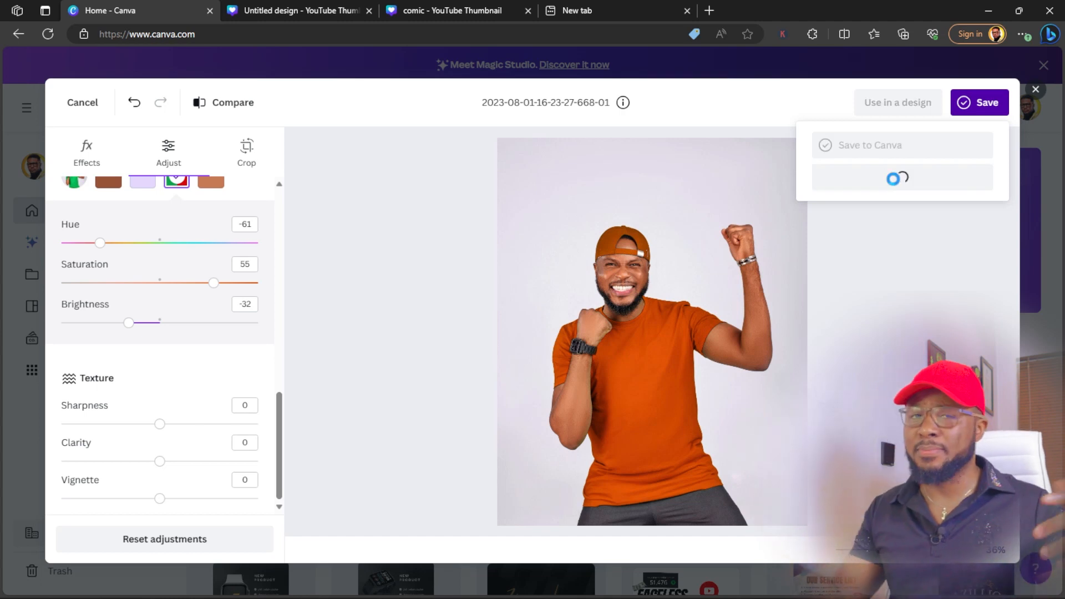